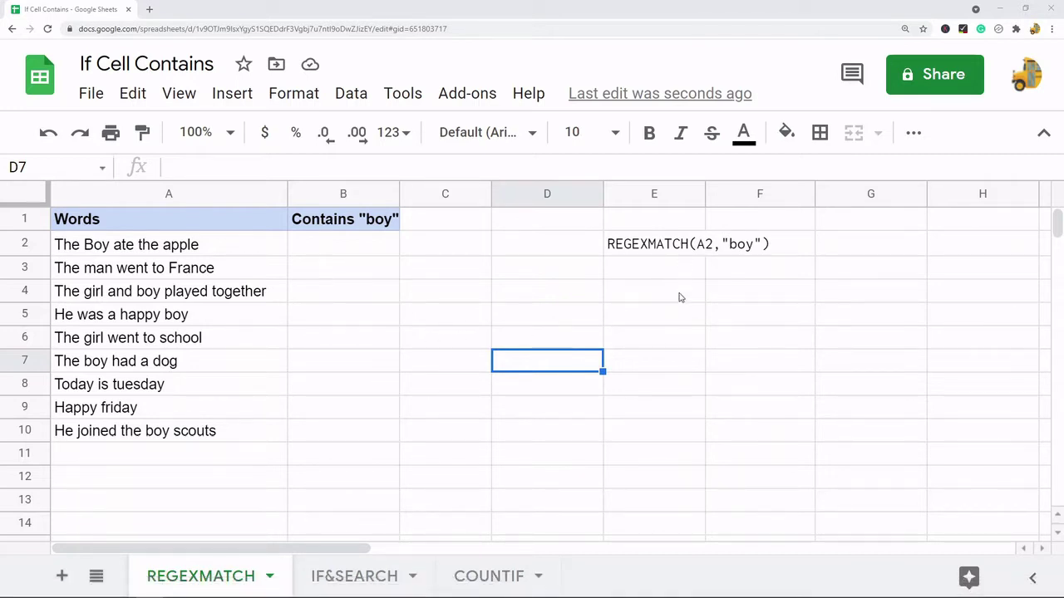
Step: Enter the formula =REGEXMATCH(A2,"boy") in cell B2 to test the first sentence for "boy"
{"action": "left_click", "coordinate": [654, 249]}
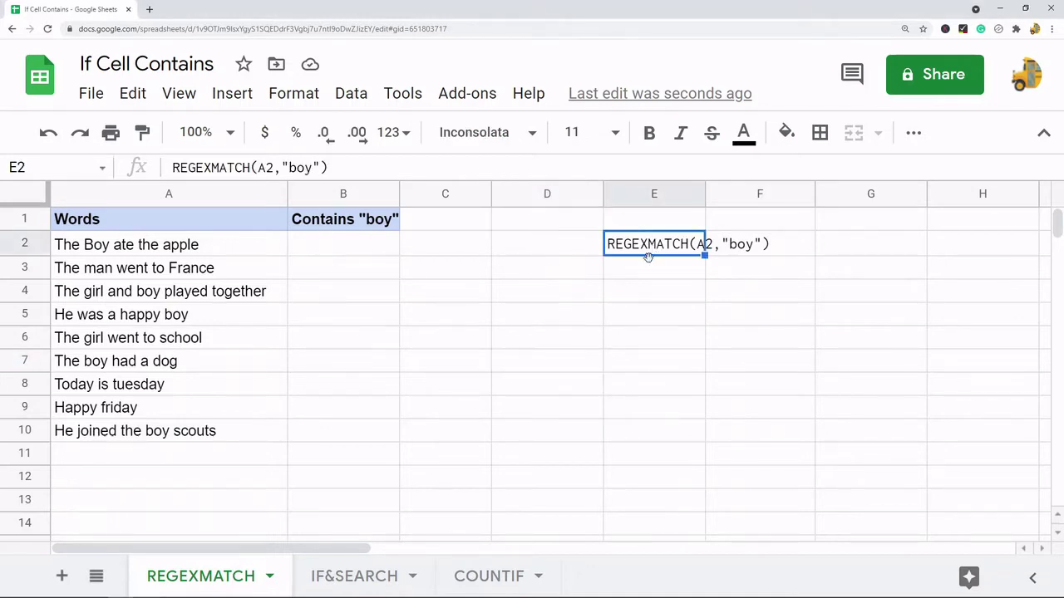
{"action": "left_click", "coordinate": [668, 296]}
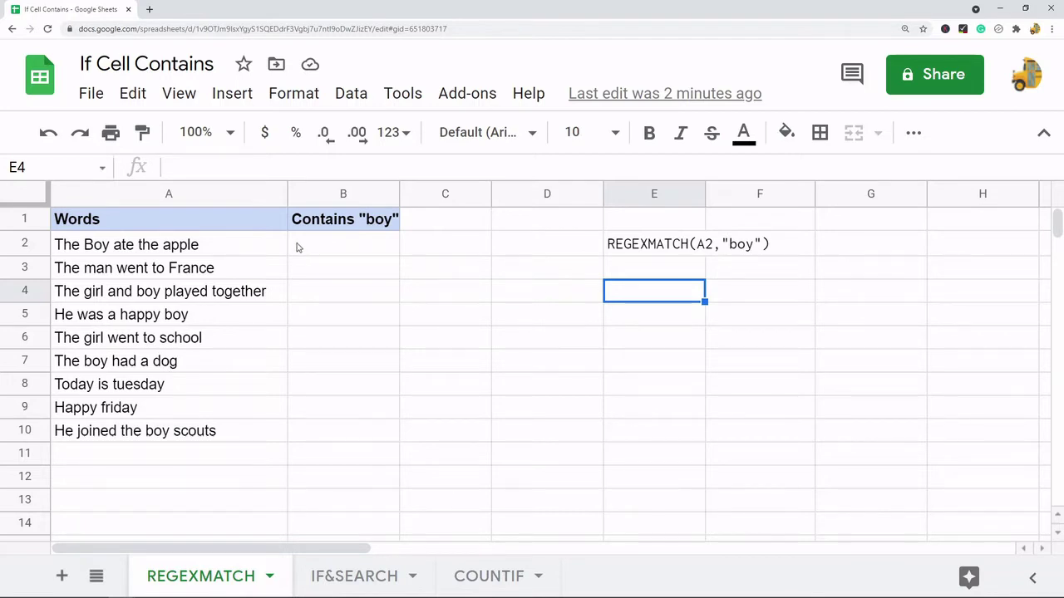
{"action": "double_click", "coordinate": [344, 247]}
{"action": "type", "text": "="}
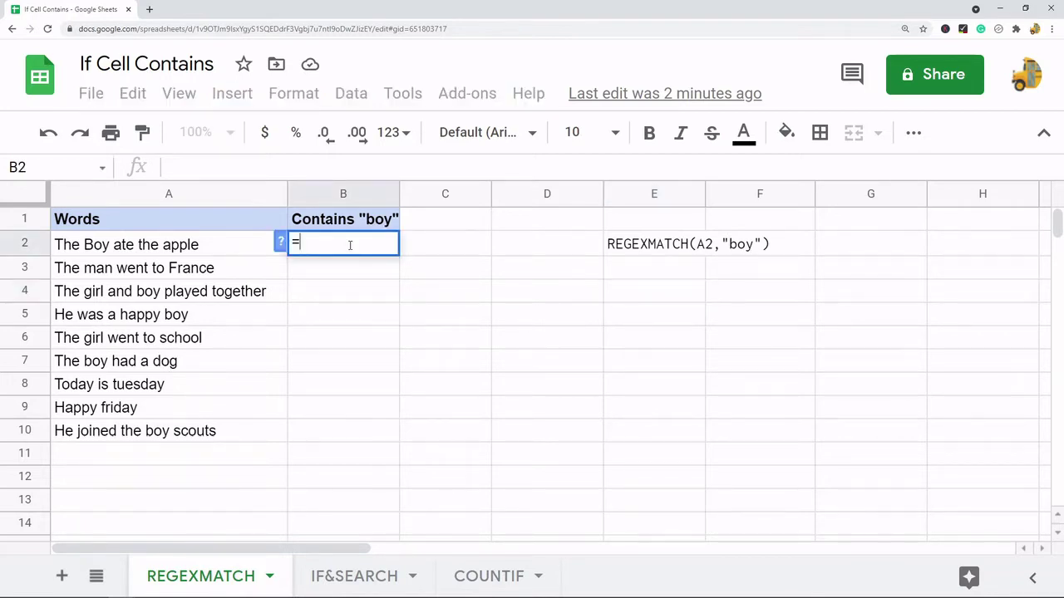
{"action": "type", "text": "rege"}
{"action": "key", "text": "Tab"}
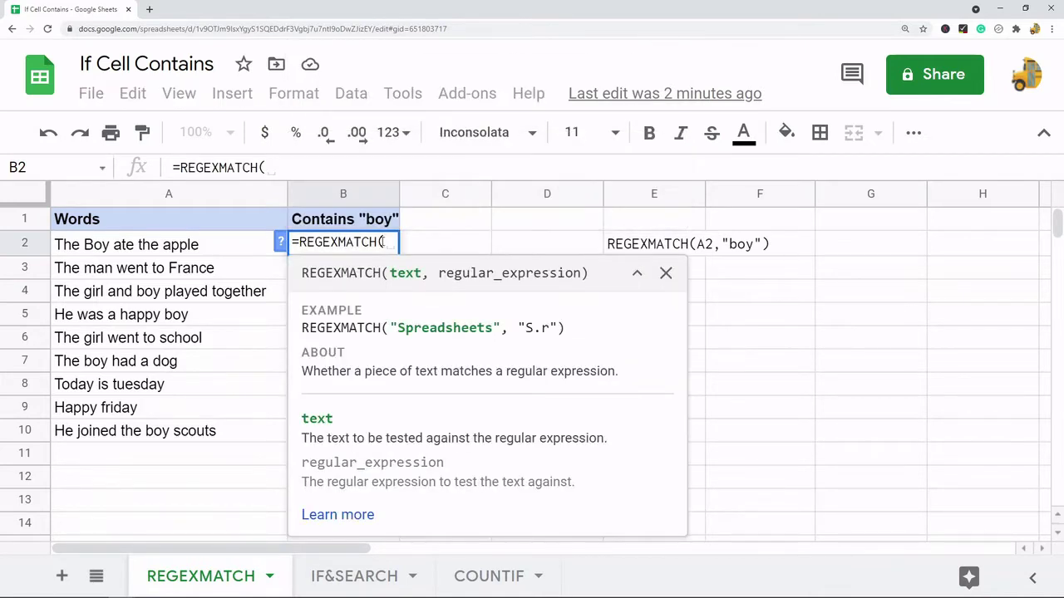
{"action": "left_click", "coordinate": [144, 252]}
{"action": "left_click", "coordinate": [308, 170]}
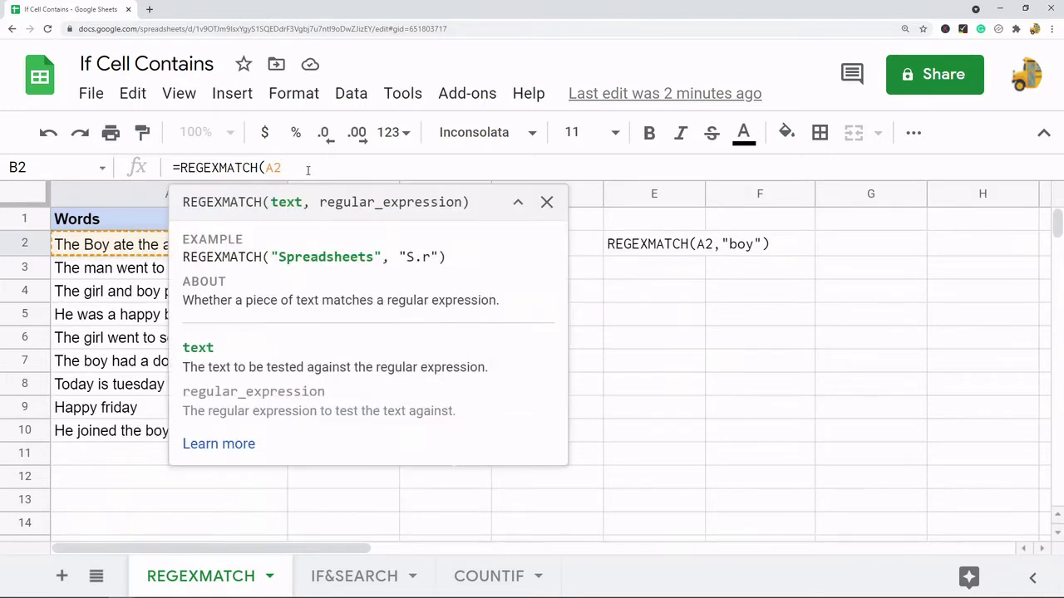
{"action": "type", "text": ","}
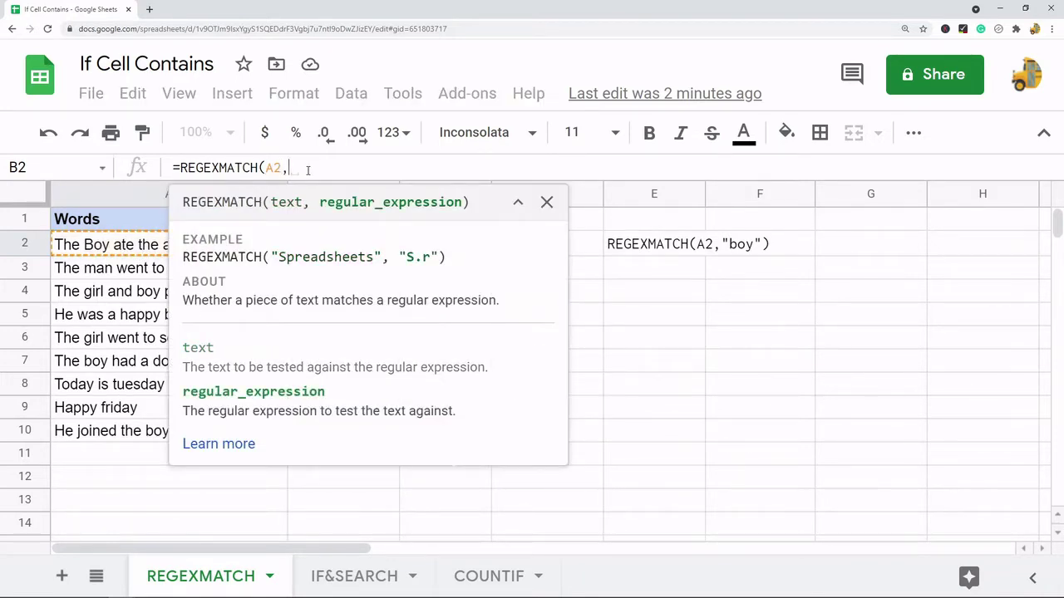
{"action": "type", "text": "\"bo"}
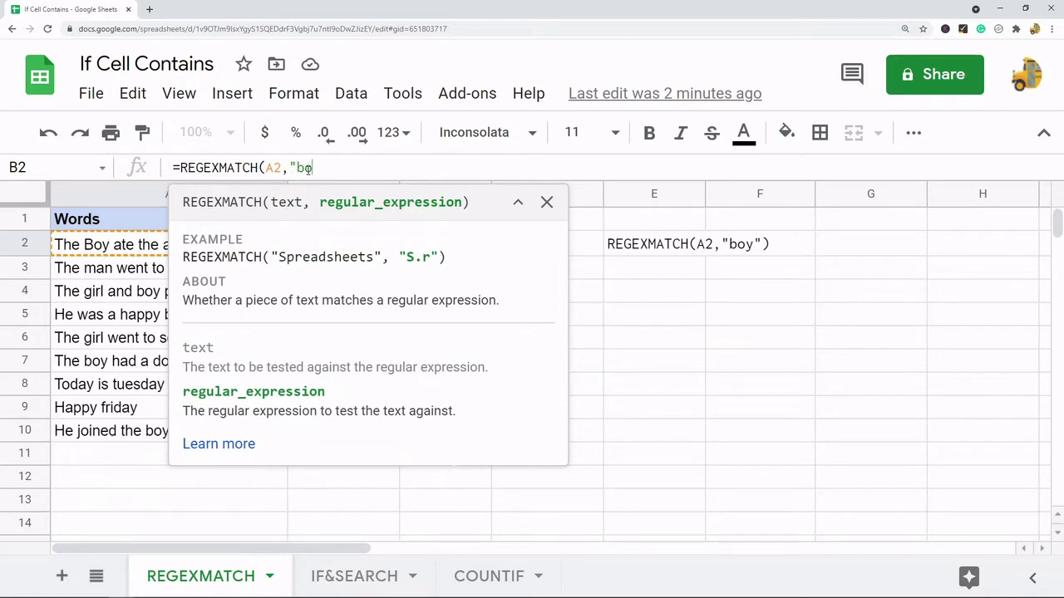
{"action": "type", "text": "y\")"}
{"action": "key", "text": "Return"}
Step: Copy the REGEXMATCH formula from B2 into cells B3 through B10
{"action": "left_click", "coordinate": [357, 244]}
{"action": "key", "text": "ctrl+c"}
{"action": "left_click_drag", "start_coordinate": [340, 276], "coordinate": [344, 433]}
{"action": "key", "text": "ctrl+v"}
{"action": "left_click", "coordinate": [498, 334]}
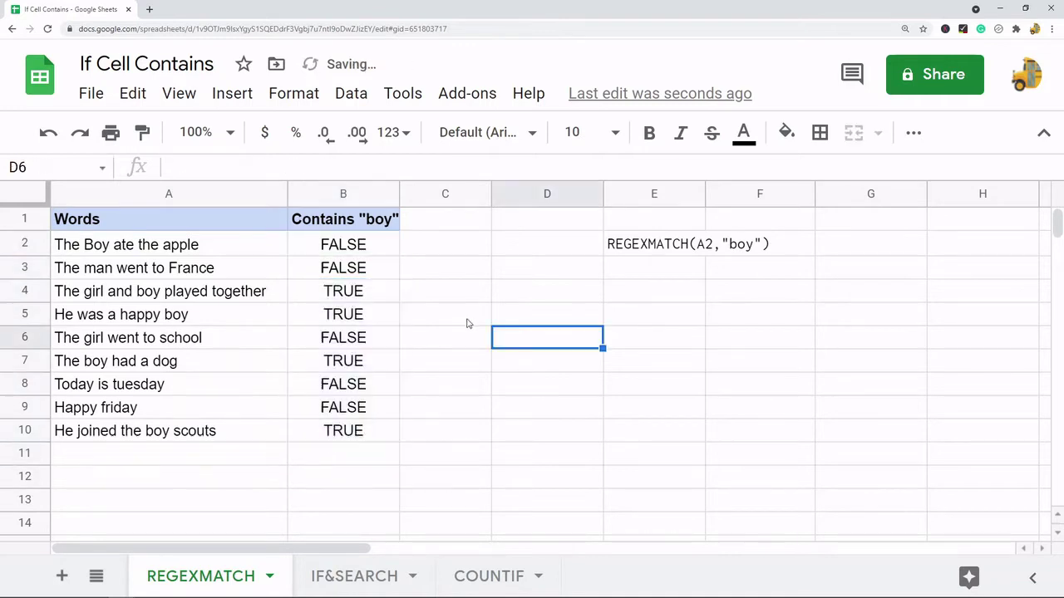
Step: Compare the sentences in A2 and A4 with their results in column B, checking the capitalisation of "boy"
{"action": "left_click", "coordinate": [356, 247]}
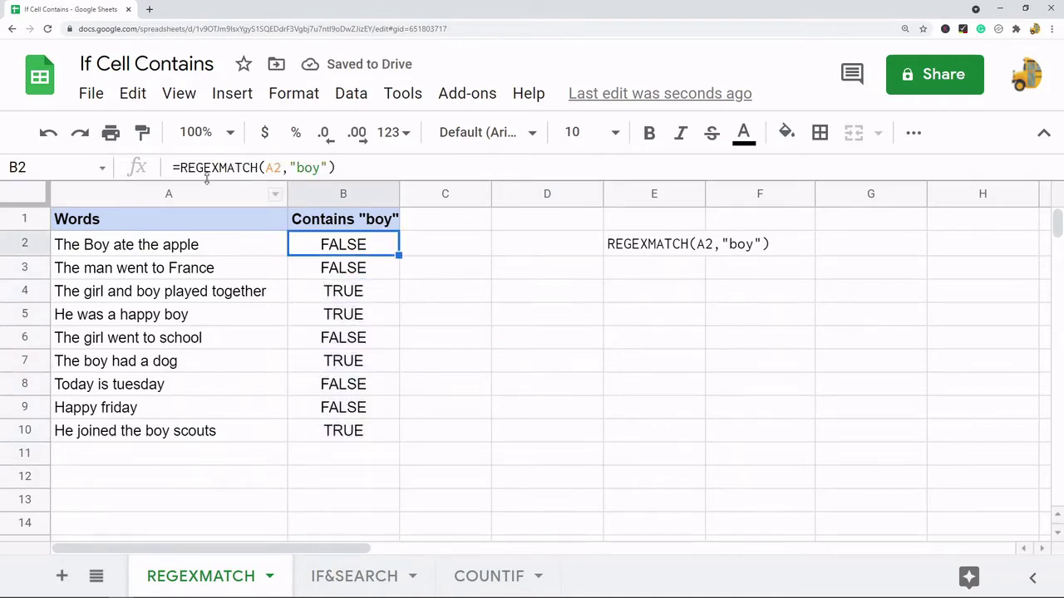
{"action": "left_click", "coordinate": [166, 251]}
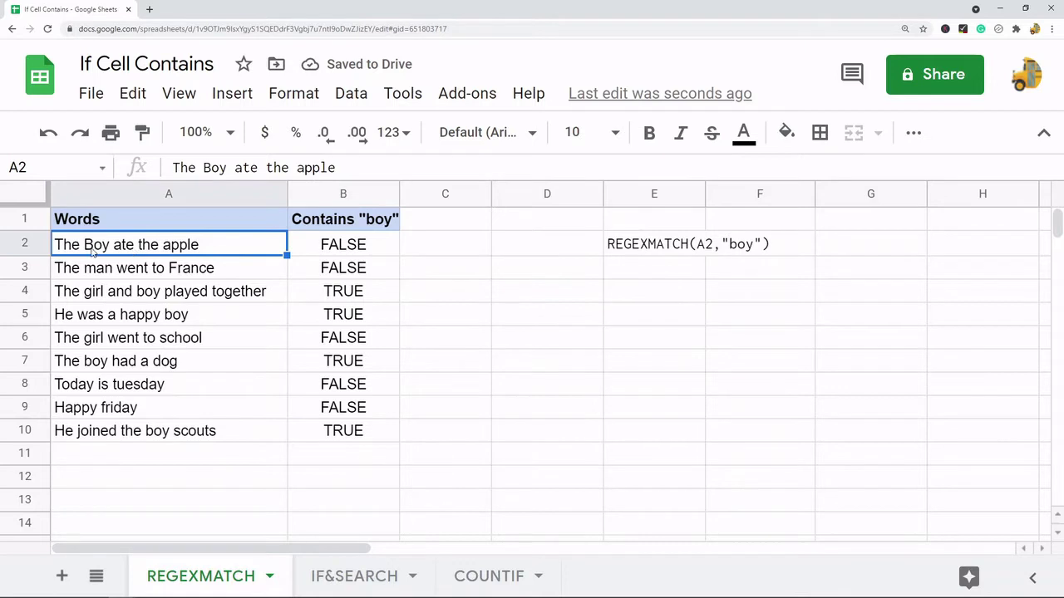
{"action": "left_click", "coordinate": [347, 249]}
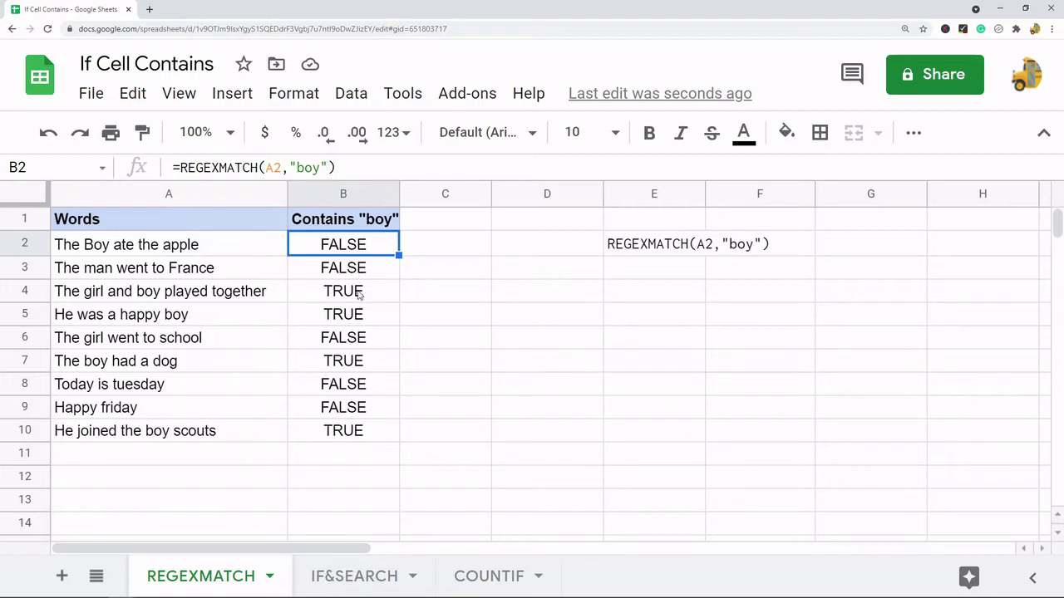
{"action": "left_click", "coordinate": [97, 249]}
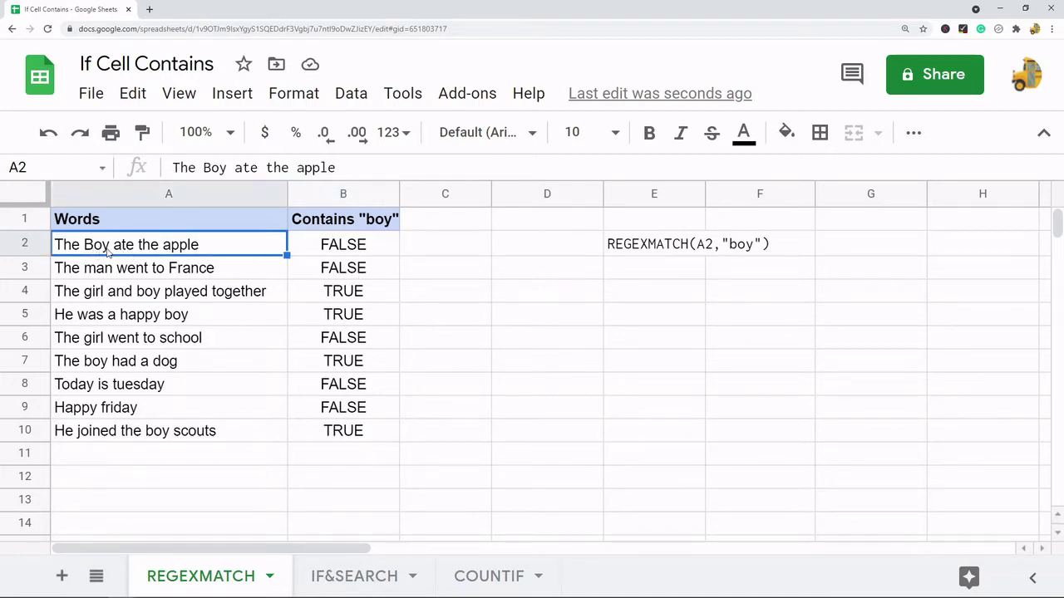
{"action": "left_click", "coordinate": [152, 300]}
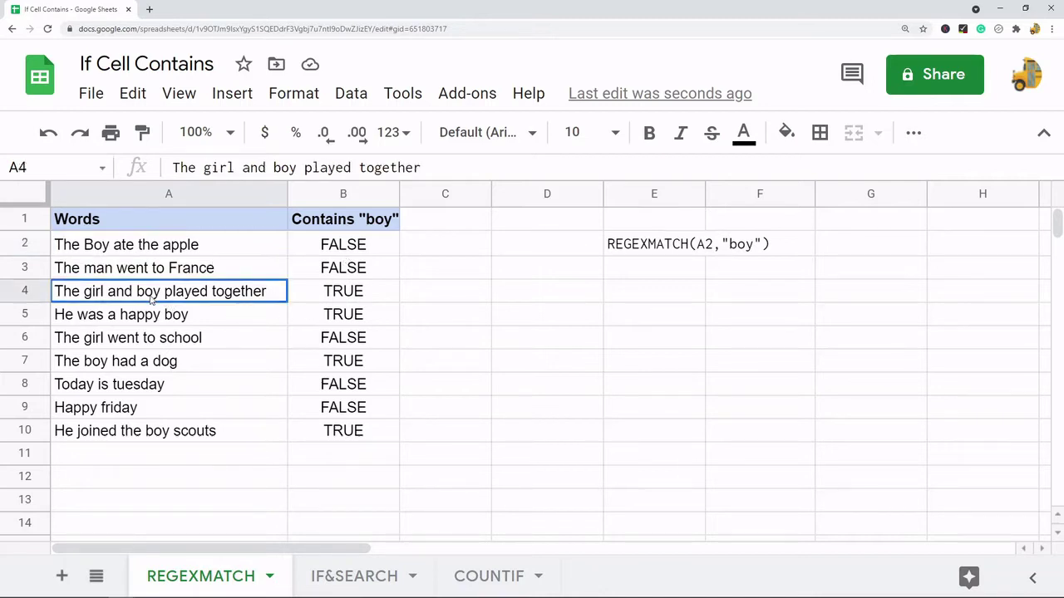
{"action": "left_click", "coordinate": [324, 301]}
{"action": "left_click", "coordinate": [93, 255]}
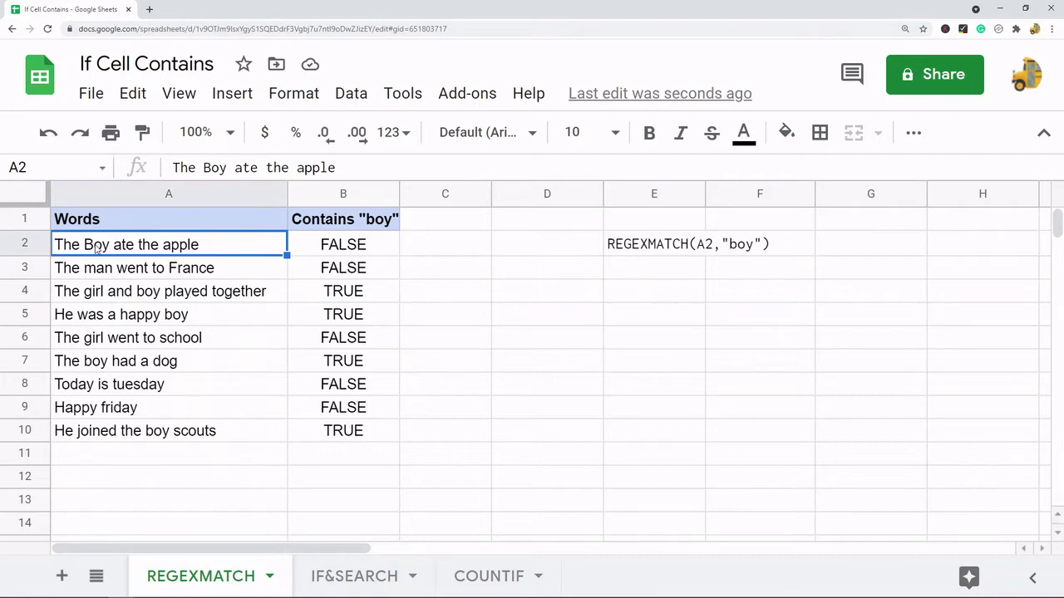
Step: Try the capitalised pattern "Boy" in the REGEXMATCH formula in B2 and undo the change
{"action": "left_click", "coordinate": [364, 254]}
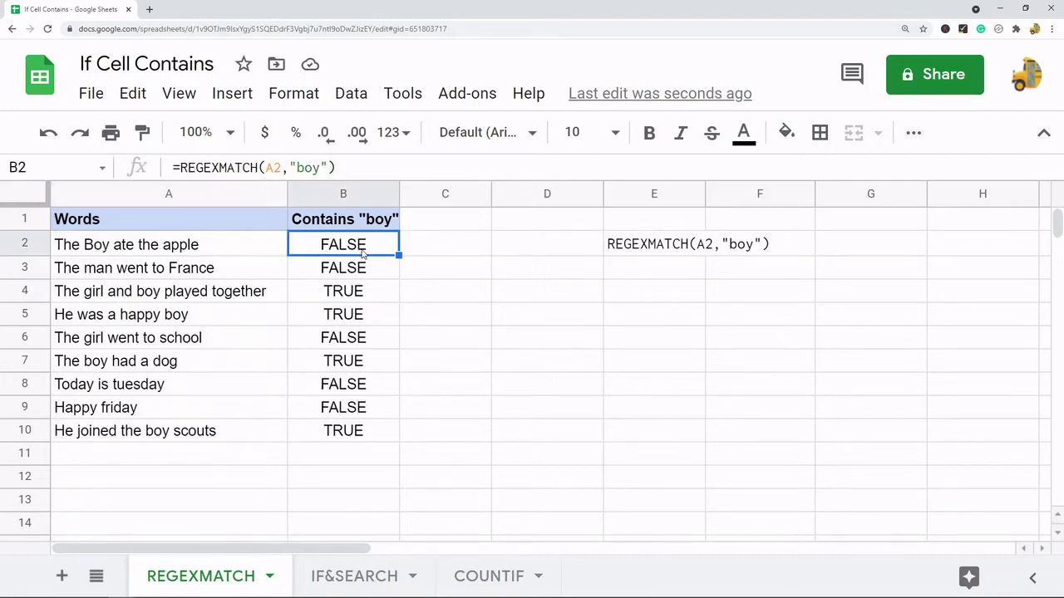
{"action": "left_click", "coordinate": [299, 168]}
{"action": "type", "text": "B"}
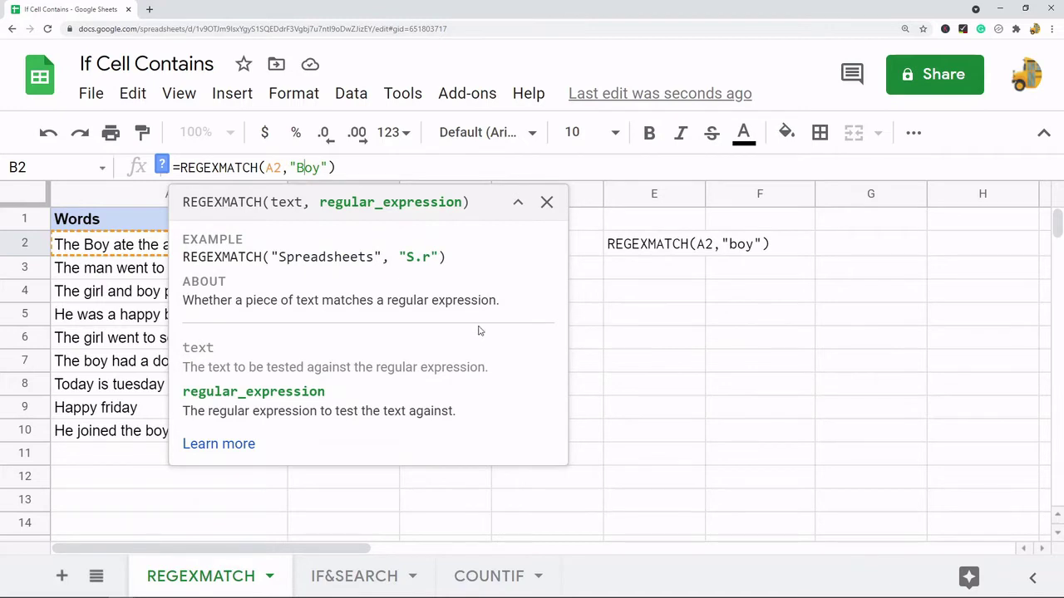
{"action": "key", "text": "Return"}
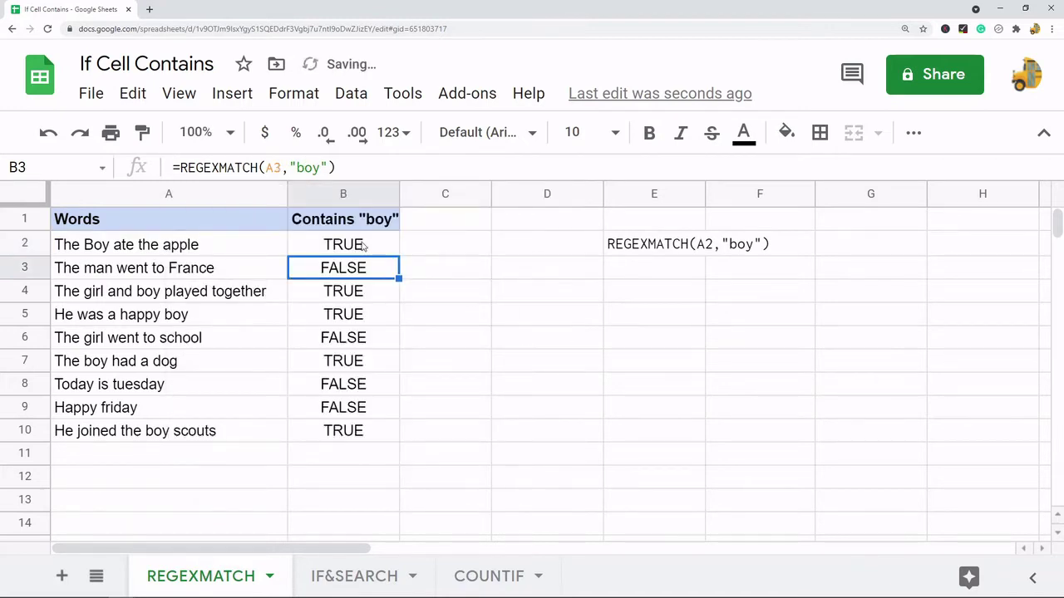
{"action": "key", "text": "ctrl+z"}
Step: Review the formula in B2 and the sentence and result pairs in rows 4 and 5
{"action": "left_click", "coordinate": [524, 341]}
{"action": "left_click", "coordinate": [327, 245]}
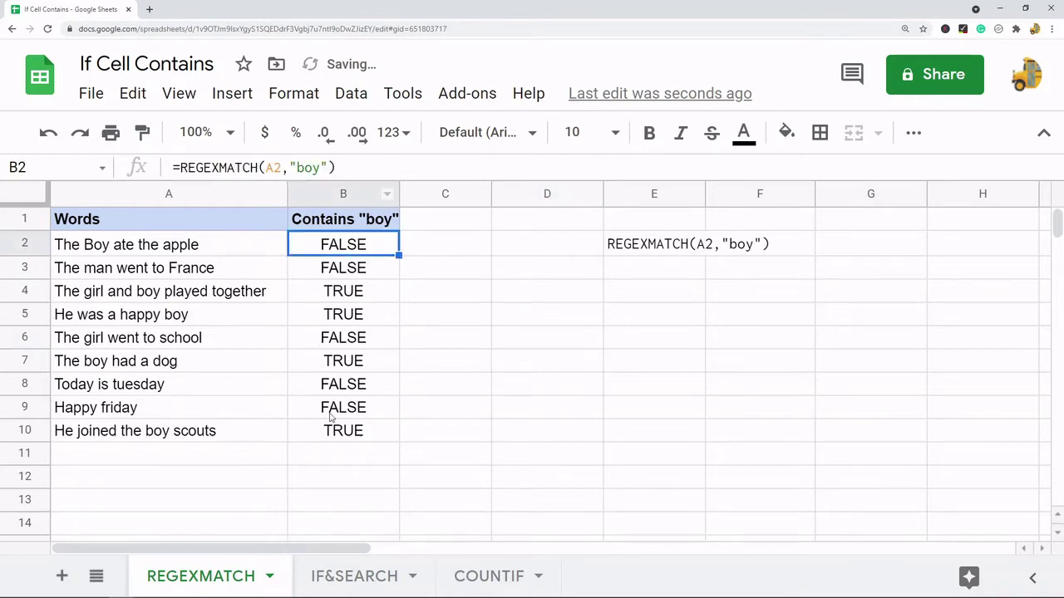
{"action": "left_click_drag", "start_coordinate": [274, 297], "coordinate": [315, 296]}
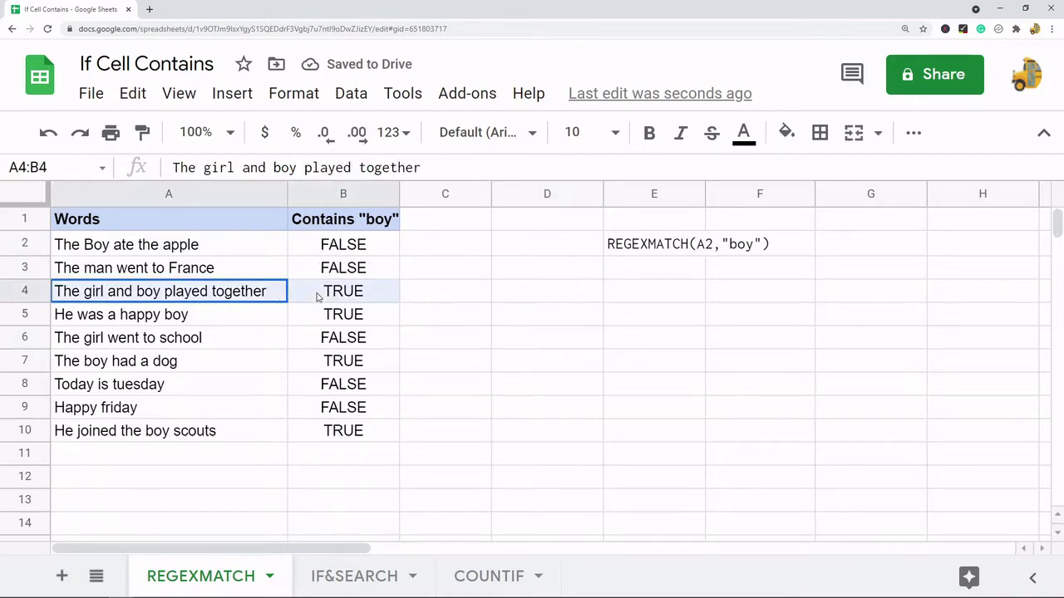
{"action": "left_click_drag", "start_coordinate": [250, 314], "coordinate": [321, 324]}
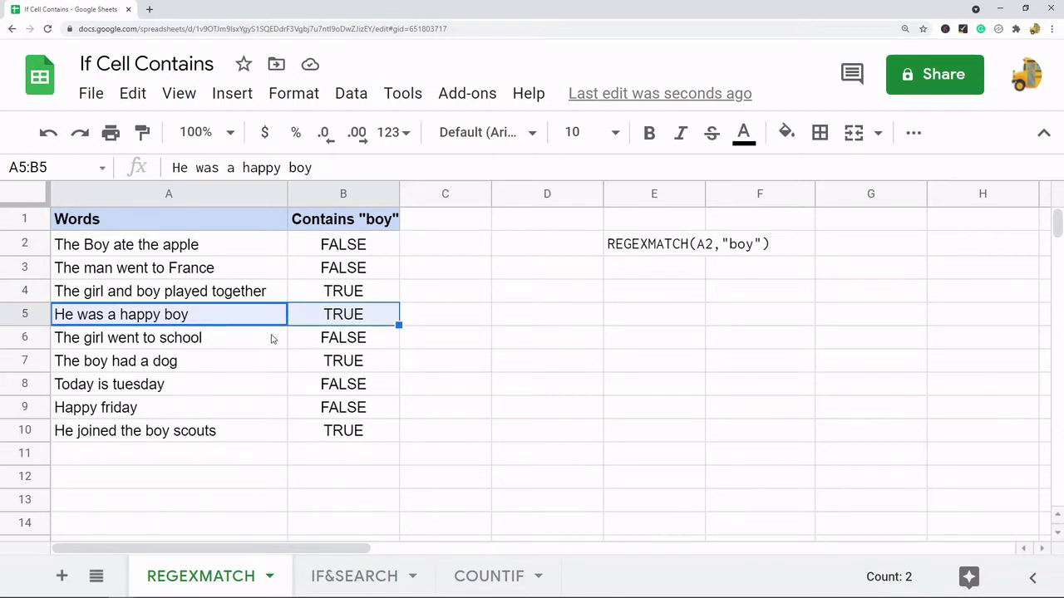
Step: Change the formula in B2 to =REGEXMATCH(A2,"boy|Boy") to match either capitalisation
{"action": "left_click", "coordinate": [369, 250]}
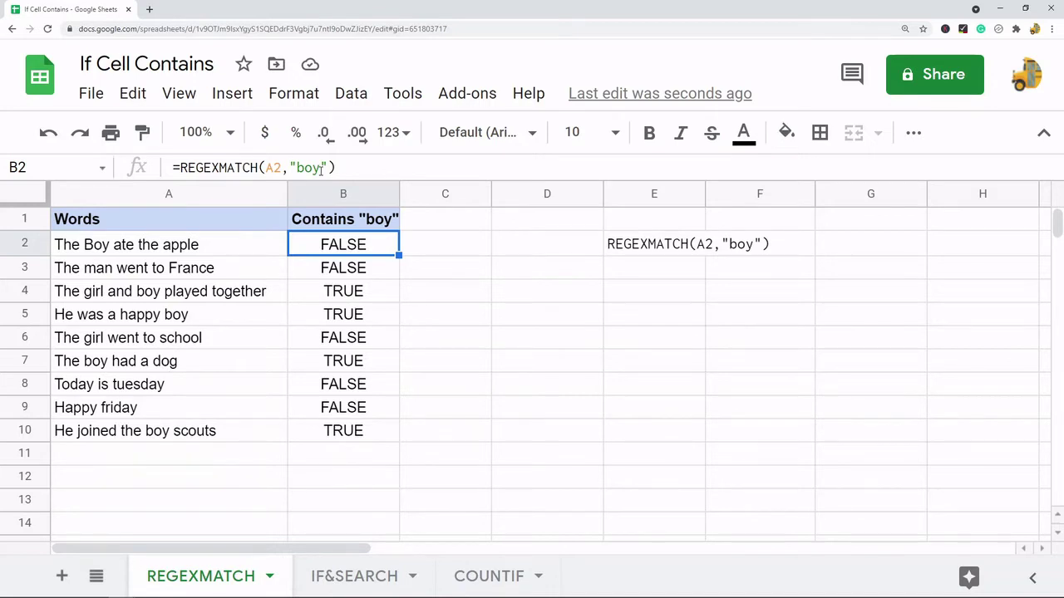
{"action": "left_click", "coordinate": [321, 169]}
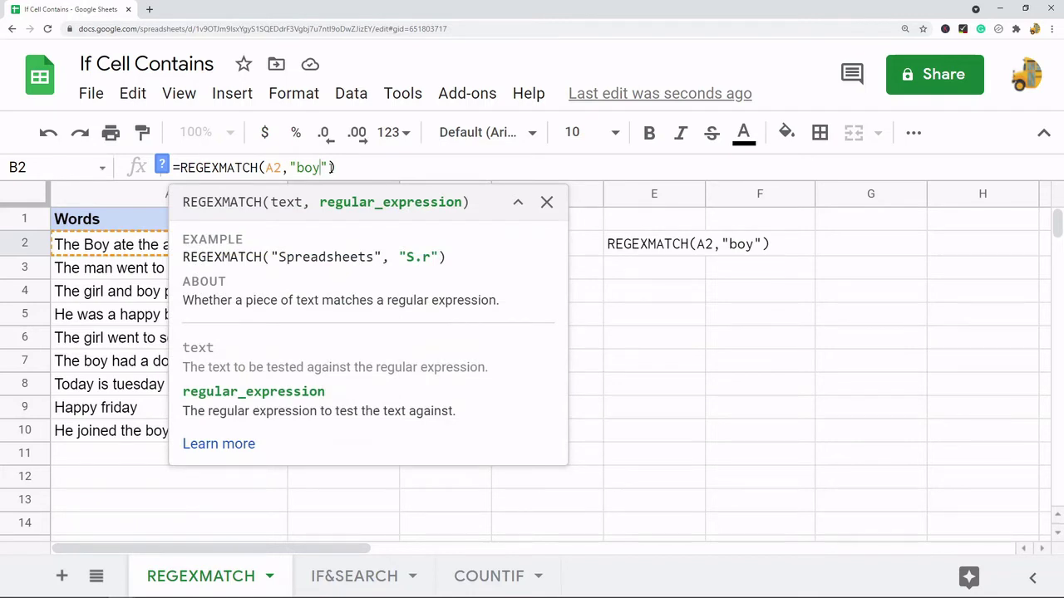
{"action": "type", "text": "|Boy"}
{"action": "left_click", "coordinate": [383, 166]}
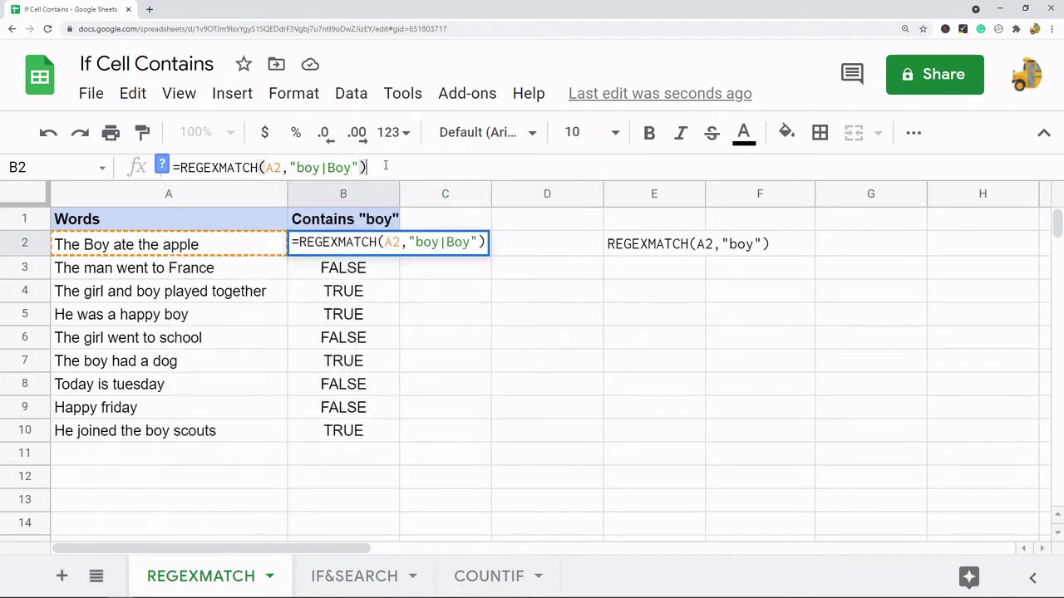
{"action": "key", "text": "Return"}
{"action": "left_click", "coordinate": [110, 250]}
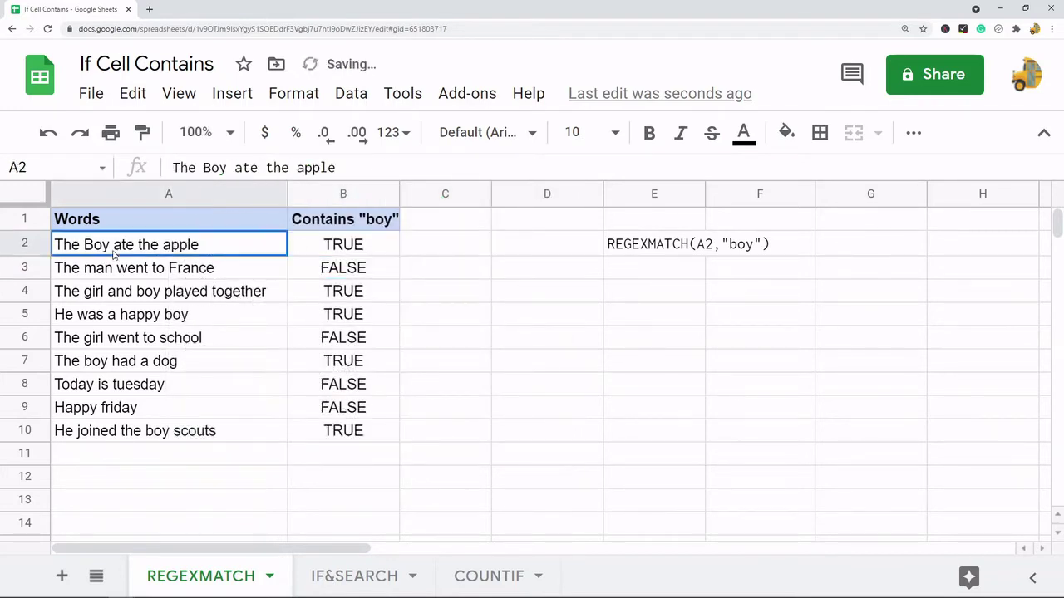
Step: Change the formula in B2 to =REGEXMATCH(lower(A2),"boy") so the sentence is tested in lowercase
{"action": "left_click", "coordinate": [333, 252]}
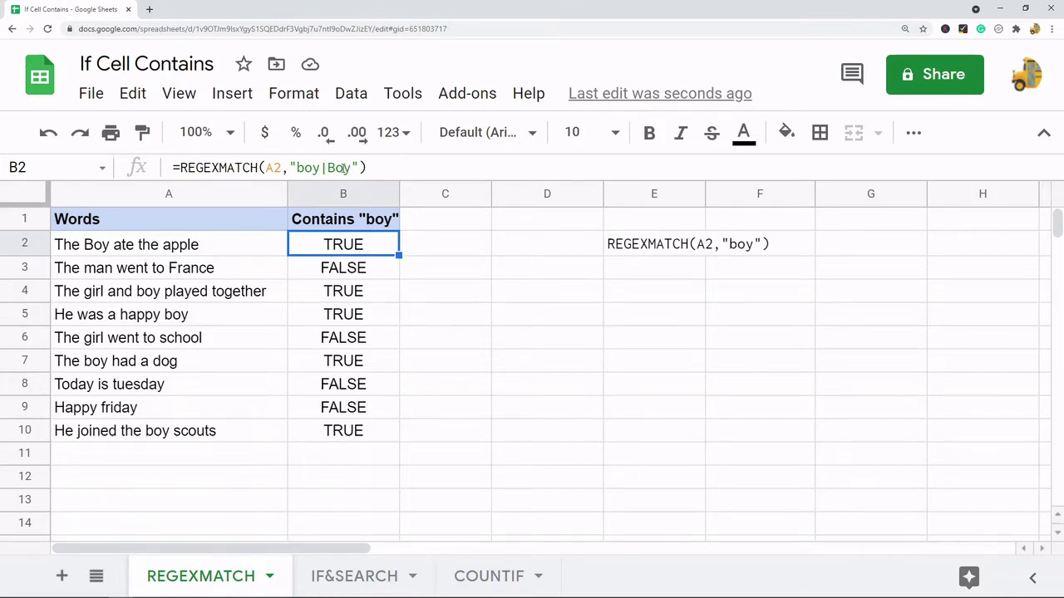
{"action": "left_click_drag", "start_coordinate": [352, 167], "coordinate": [329, 168]}
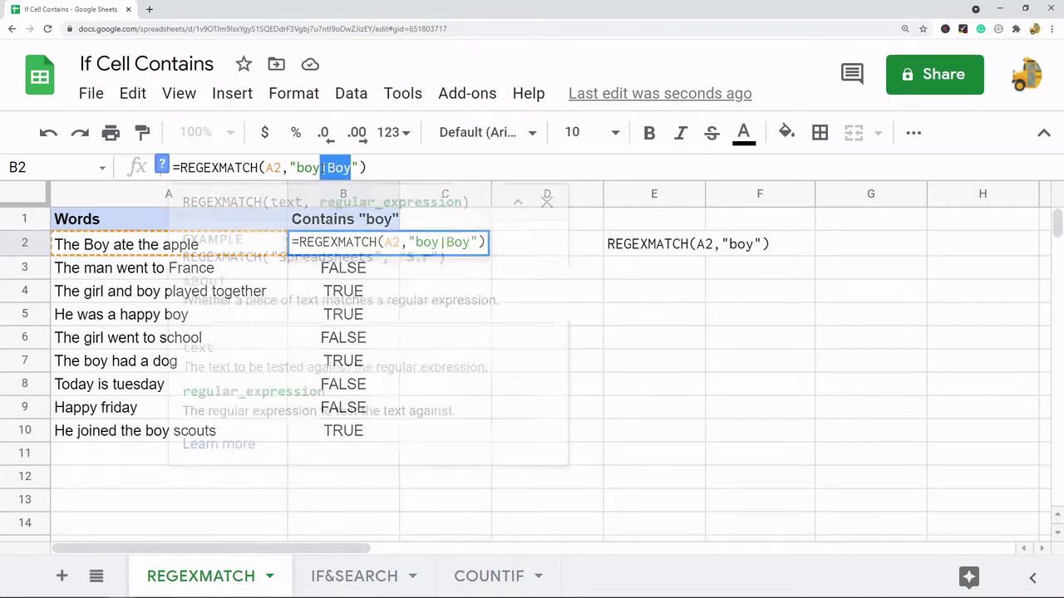
{"action": "key", "text": "BackSpace"}
{"action": "key", "text": "BackSpace"}
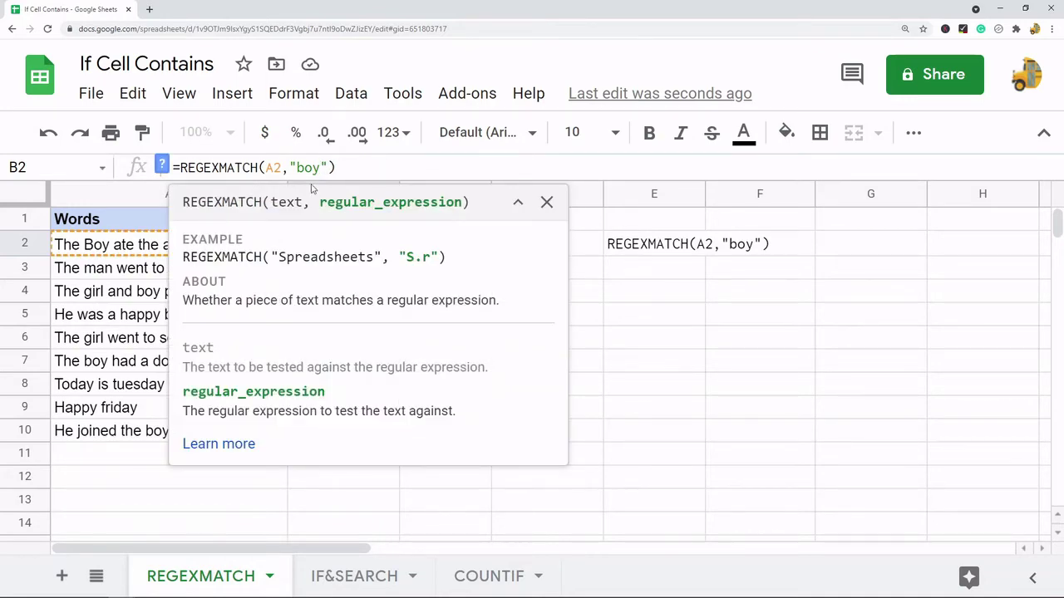
{"action": "left_click", "coordinate": [264, 169]}
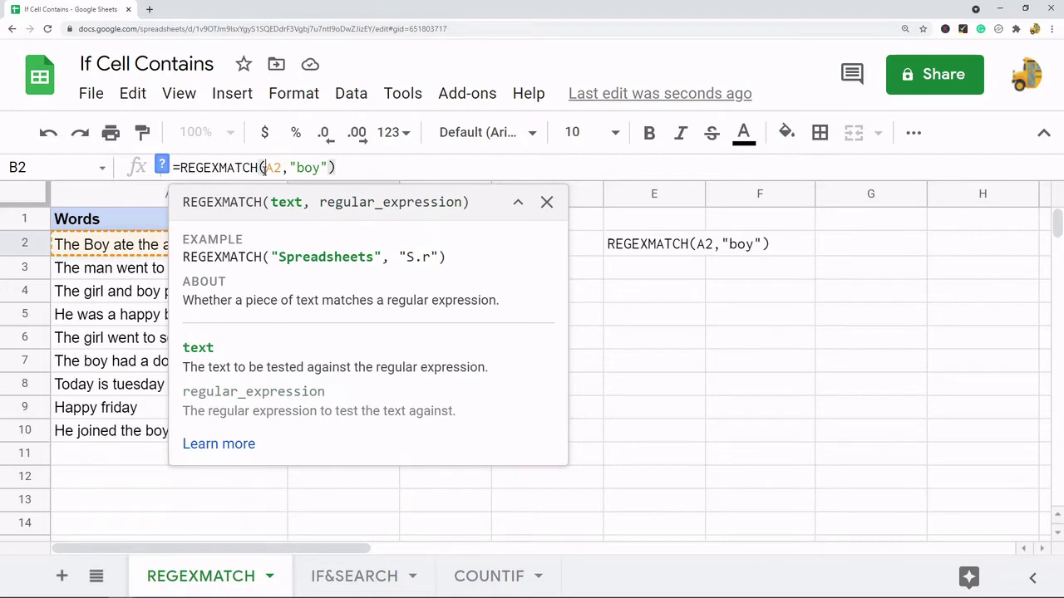
{"action": "type", "text": "lower"}
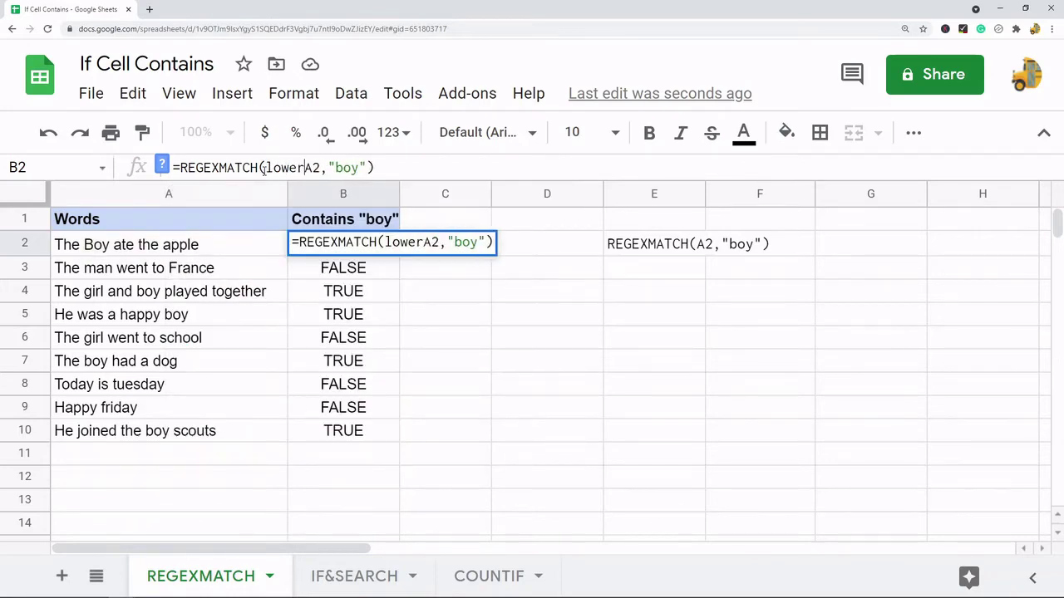
{"action": "type", "text": "("}
{"action": "left_click", "coordinate": [329, 167]}
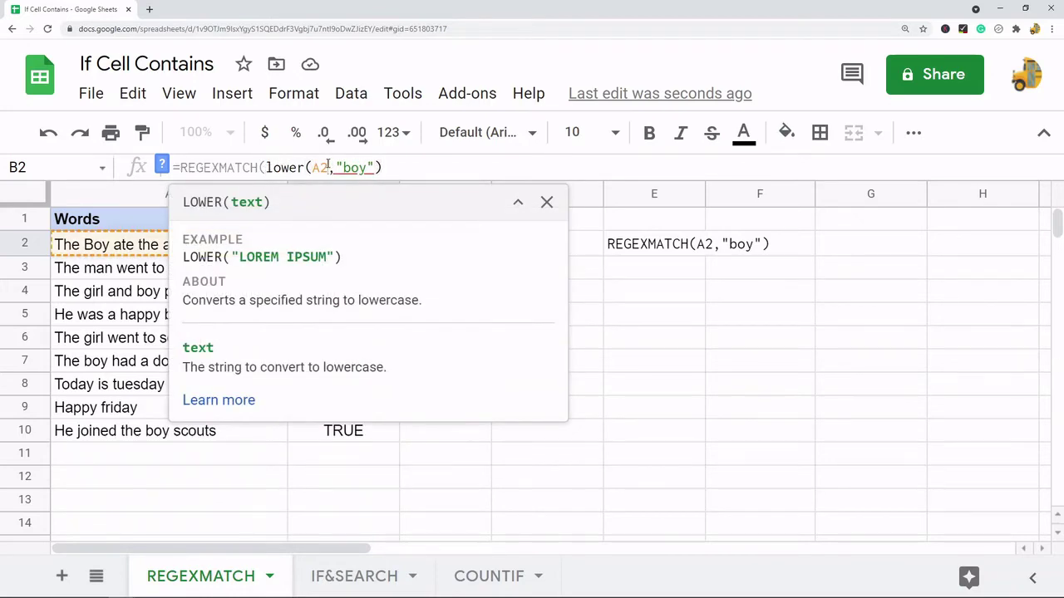
{"action": "type", "text": ")"}
{"action": "key", "text": "Return"}
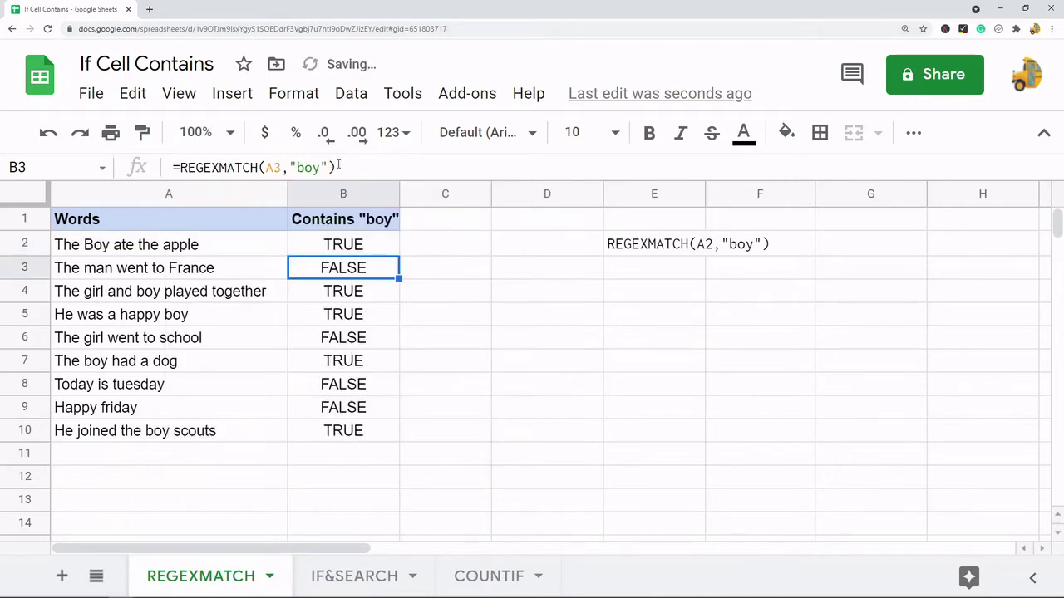
Step: Inspect the lower(A2) argument in the B2 formula and the formula in B10
{"action": "left_click", "coordinate": [377, 250]}
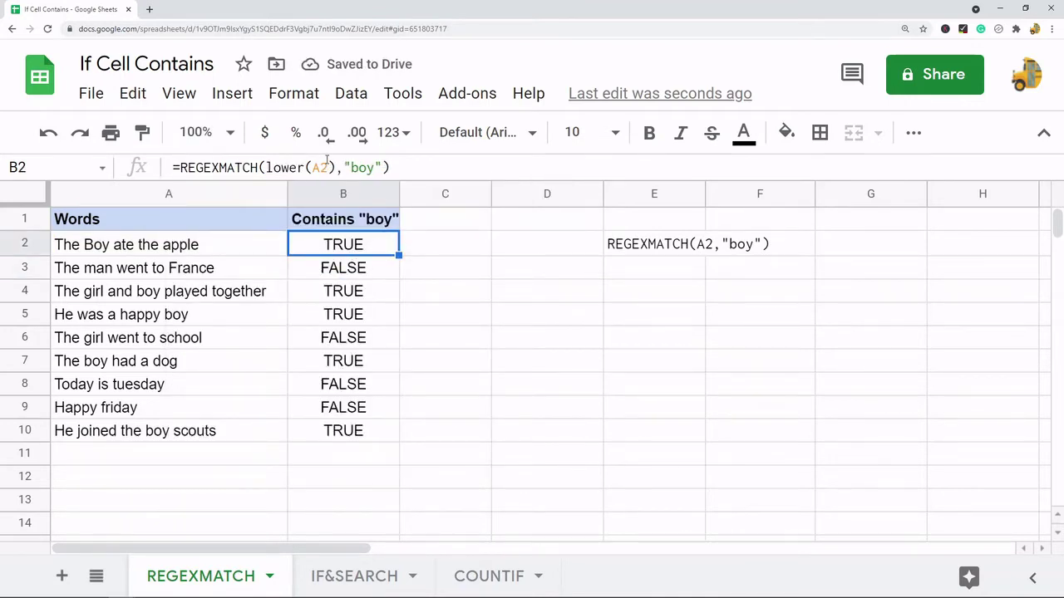
{"action": "left_click_drag", "start_coordinate": [335, 167], "coordinate": [266, 167]}
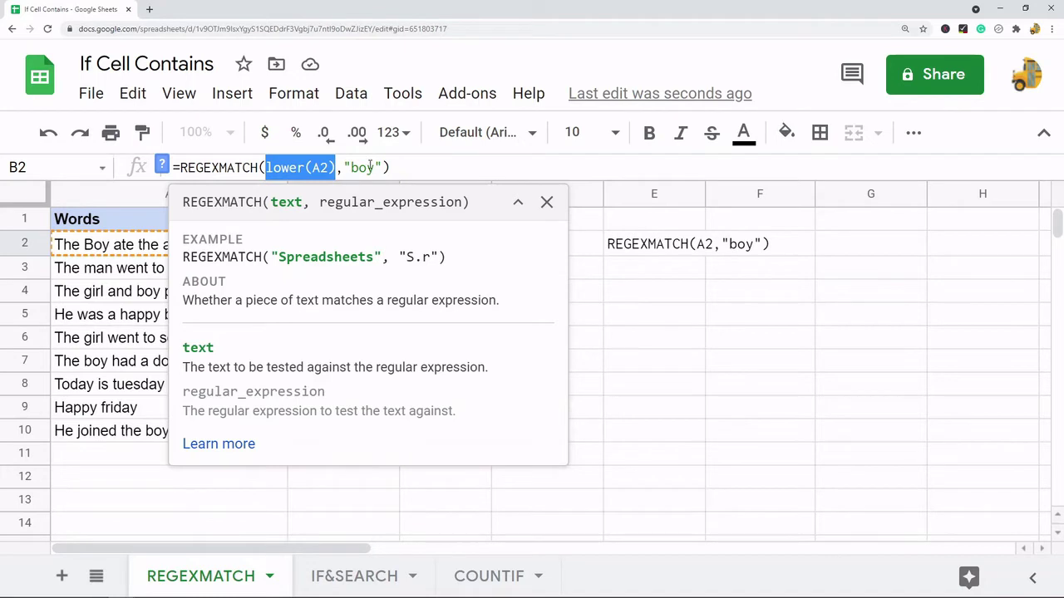
{"action": "key", "text": "Escape"}
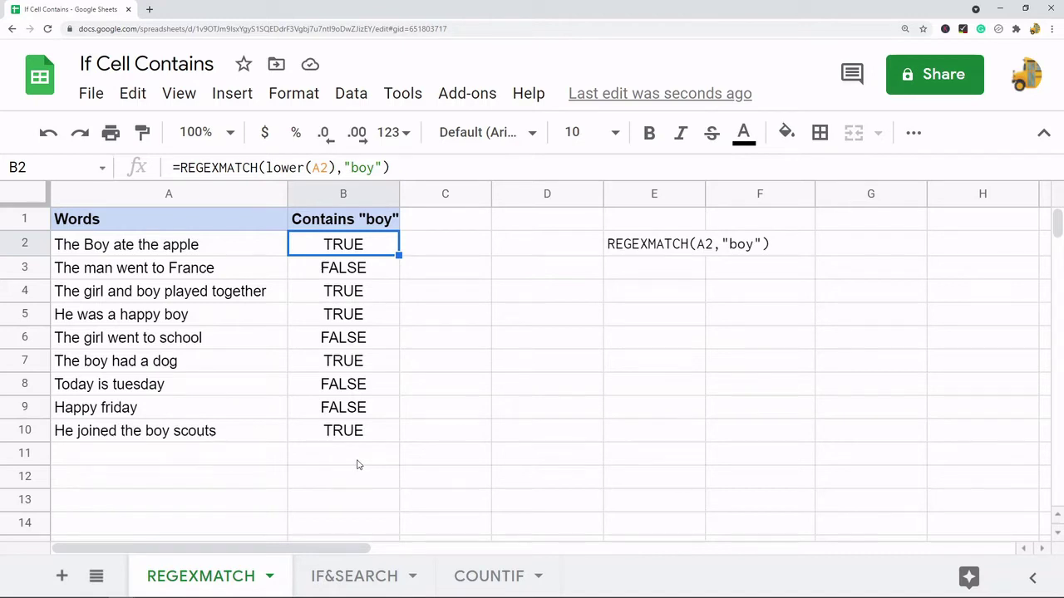
{"action": "left_click", "coordinate": [356, 432]}
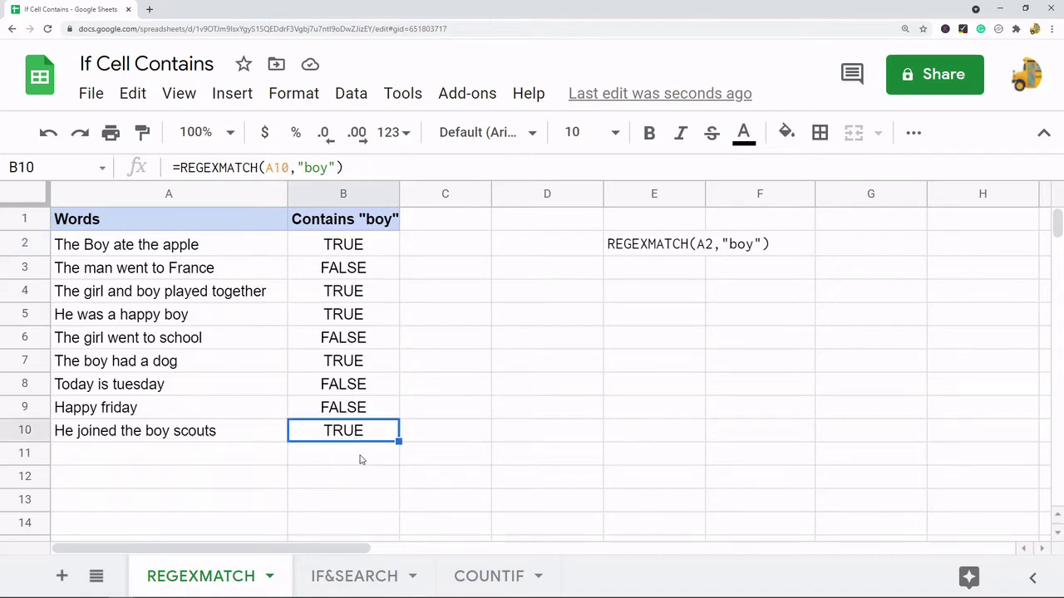
Step: Copy the REGEXMATCH formula from B10 to B11 and enter 12341 in A11
{"action": "key", "text": "ctrl+c"}
{"action": "left_click", "coordinate": [359, 459]}
{"action": "key", "text": "ctrl+v"}
{"action": "double_click", "coordinate": [184, 453]}
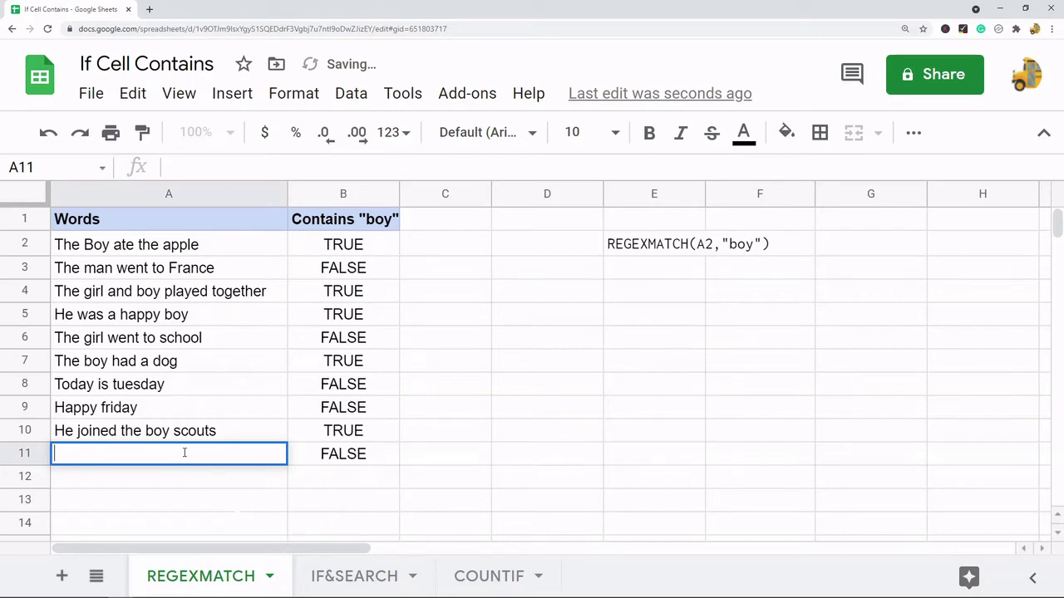
{"action": "type", "text": "12341"}
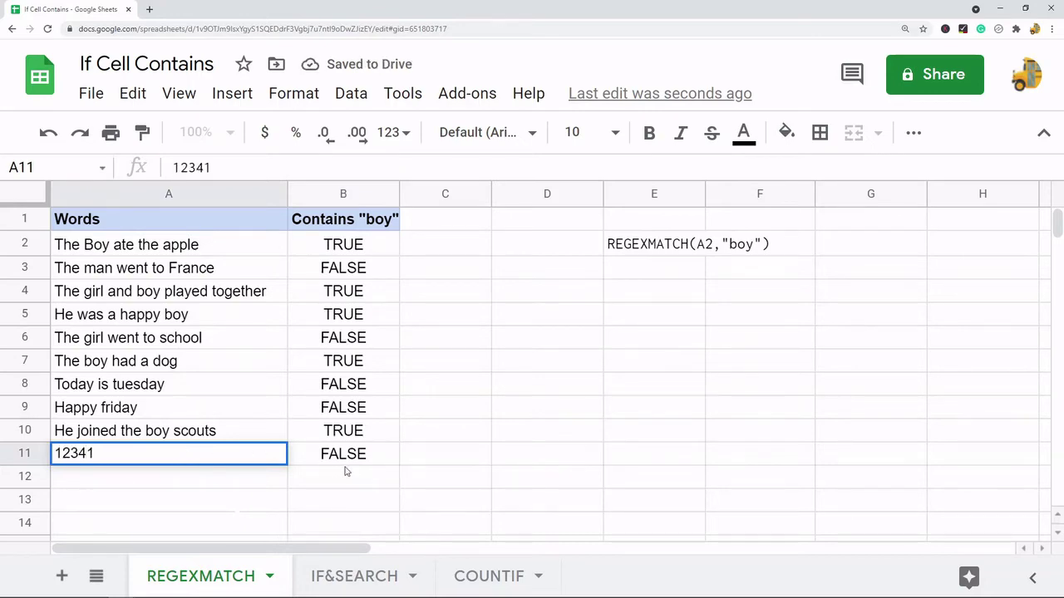
Step: Replace "boy" in the B11 formula so it reads =REGEXMATCH(A11,"4"), and check its result
{"action": "left_click", "coordinate": [349, 457]}
{"action": "left_click_drag", "start_coordinate": [327, 169], "coordinate": [301, 168]}
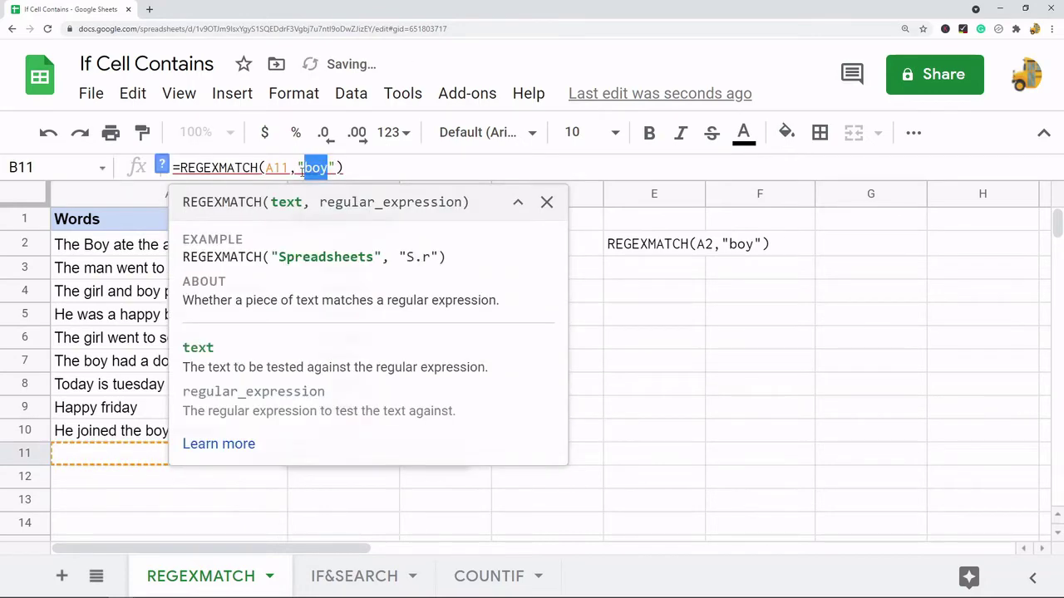
{"action": "type", "text": "\\d"}
{"action": "key", "text": "Return"}
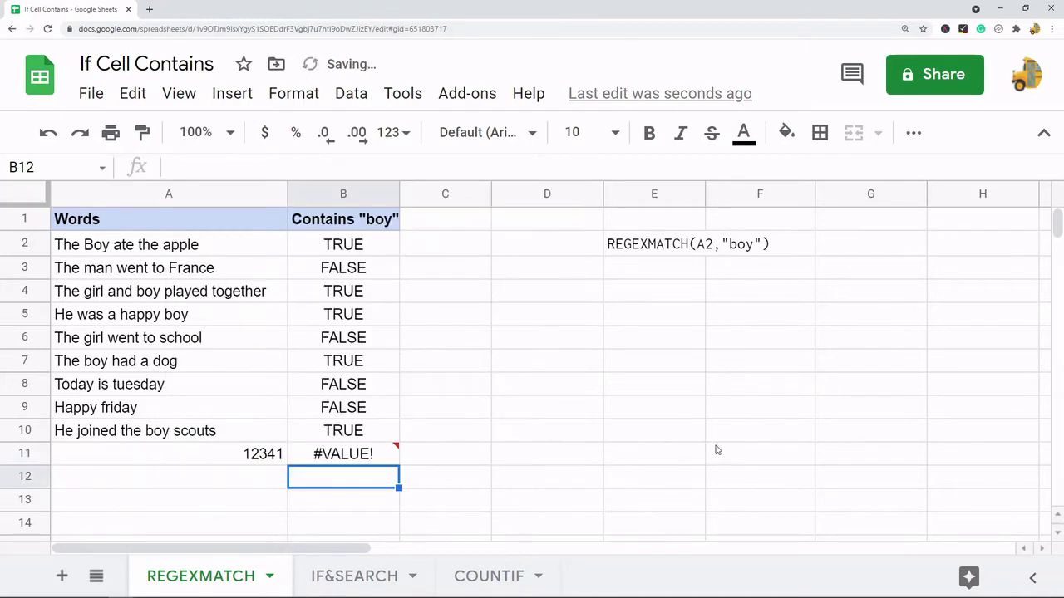
{"action": "mouse_move", "coordinate": [341, 461]}
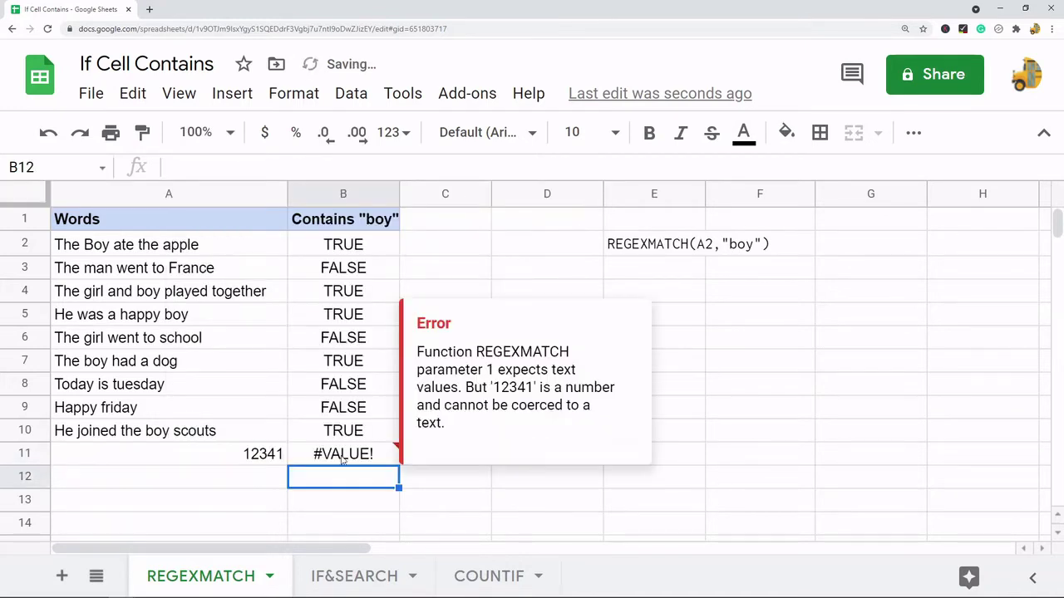
{"action": "left_click", "coordinate": [774, 452]}
Step: Format the number in A11 as plain text and check the result in B11
{"action": "left_click", "coordinate": [246, 456]}
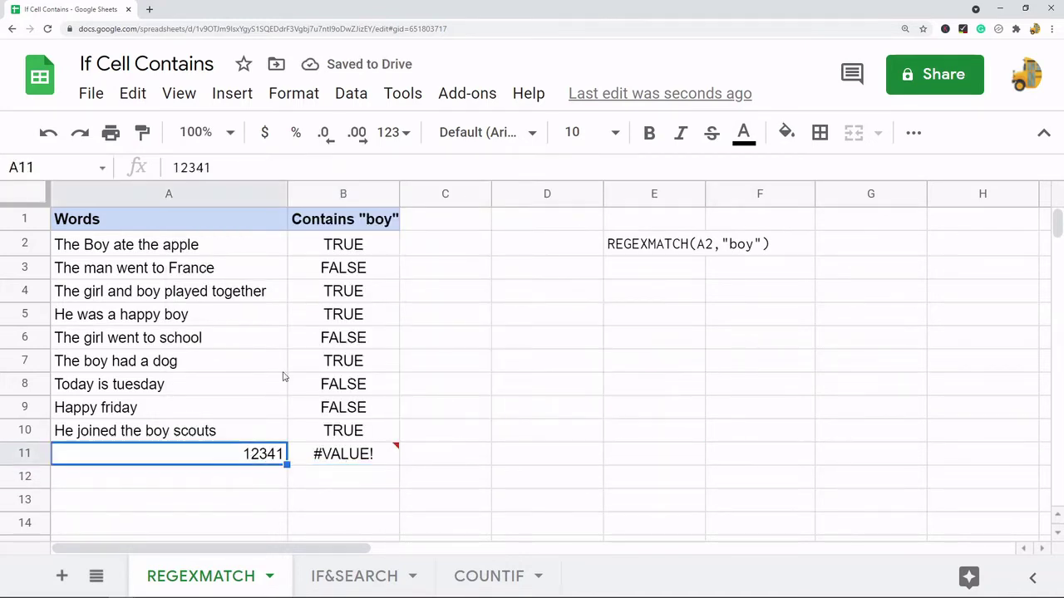
{"action": "left_click", "coordinate": [297, 98]}
{"action": "mouse_move", "coordinate": [351, 93]}
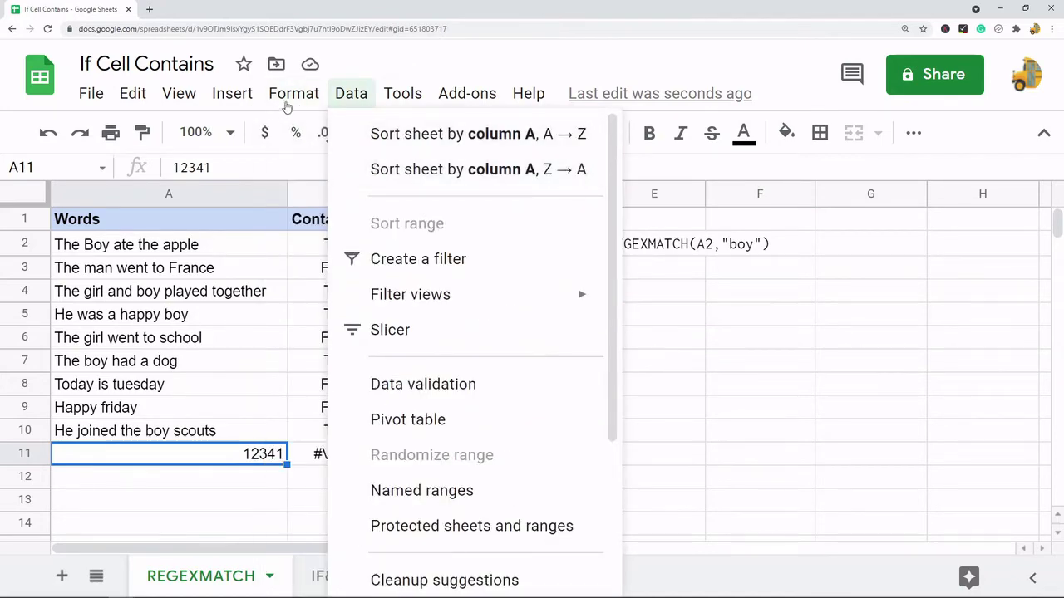
{"action": "mouse_move", "coordinate": [293, 93]}
{"action": "mouse_move", "coordinate": [344, 185]}
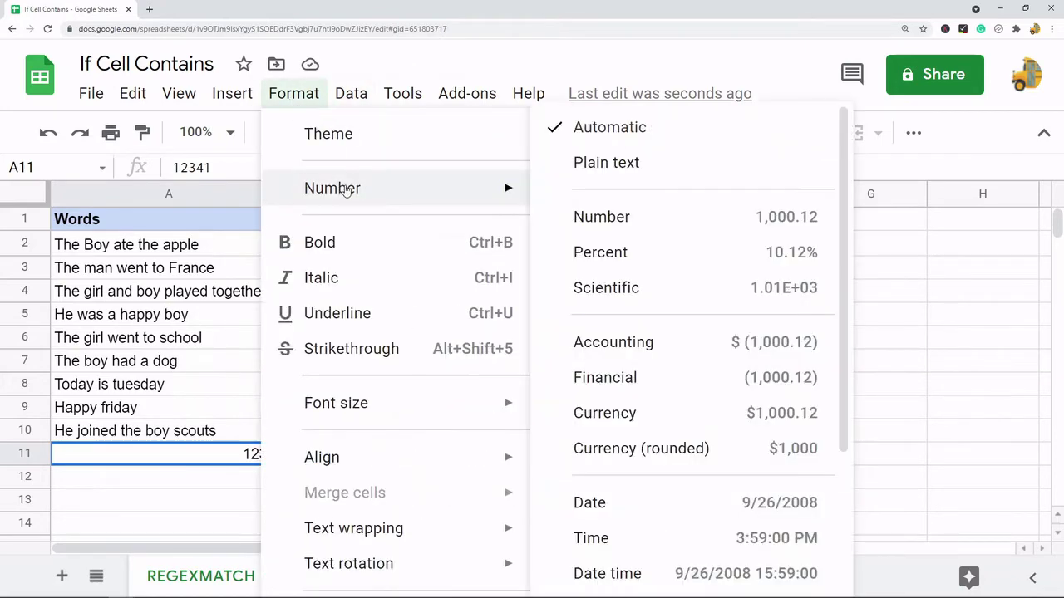
{"action": "left_click", "coordinate": [596, 171]}
{"action": "left_click", "coordinate": [379, 462]}
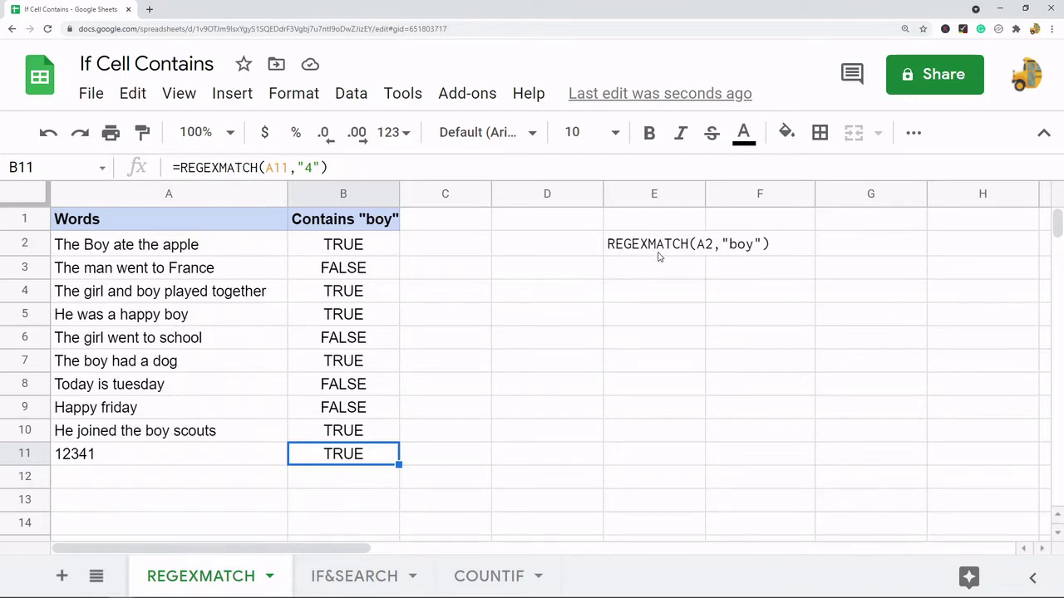
Step: On the IF&SEARCH sheet, enter =IF(SEARCH("boy", A2) > 0,1,0) in B2
{"action": "left_click", "coordinate": [348, 583]}
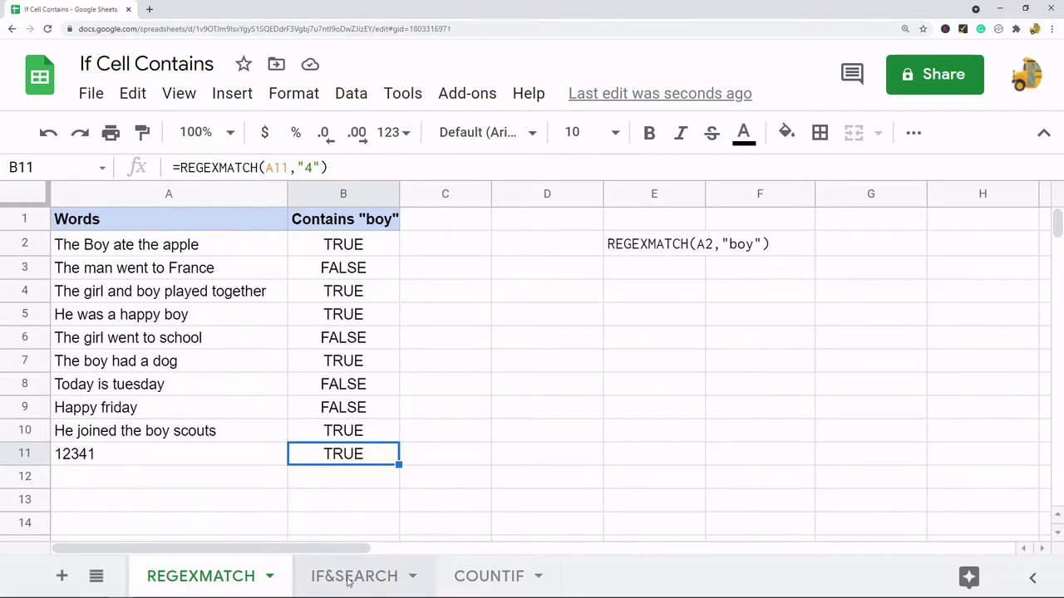
{"action": "left_click", "coordinate": [570, 347]}
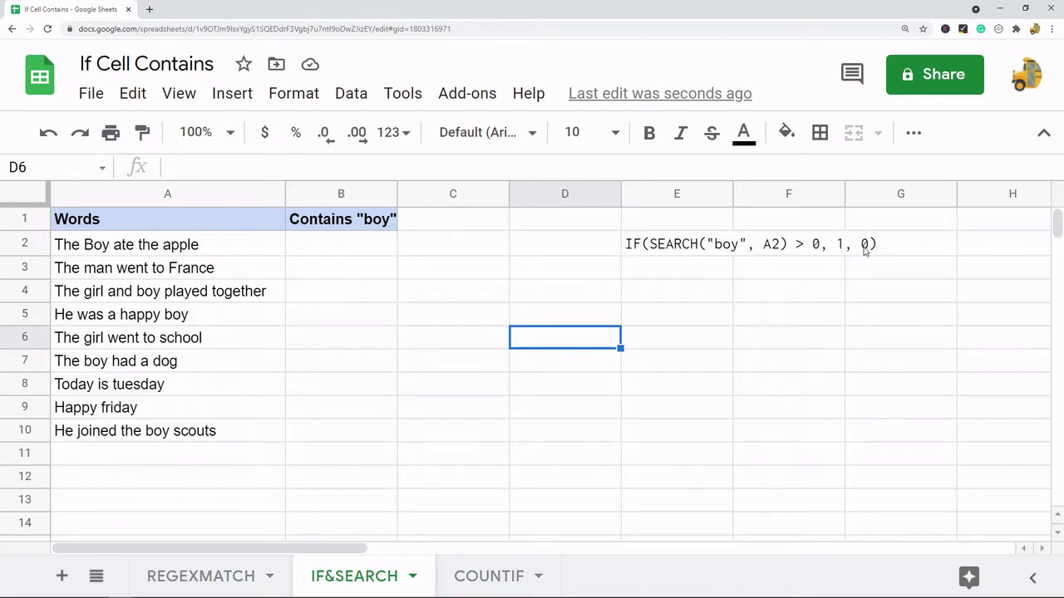
{"action": "double_click", "coordinate": [355, 251]}
{"action": "type", "text": "="}
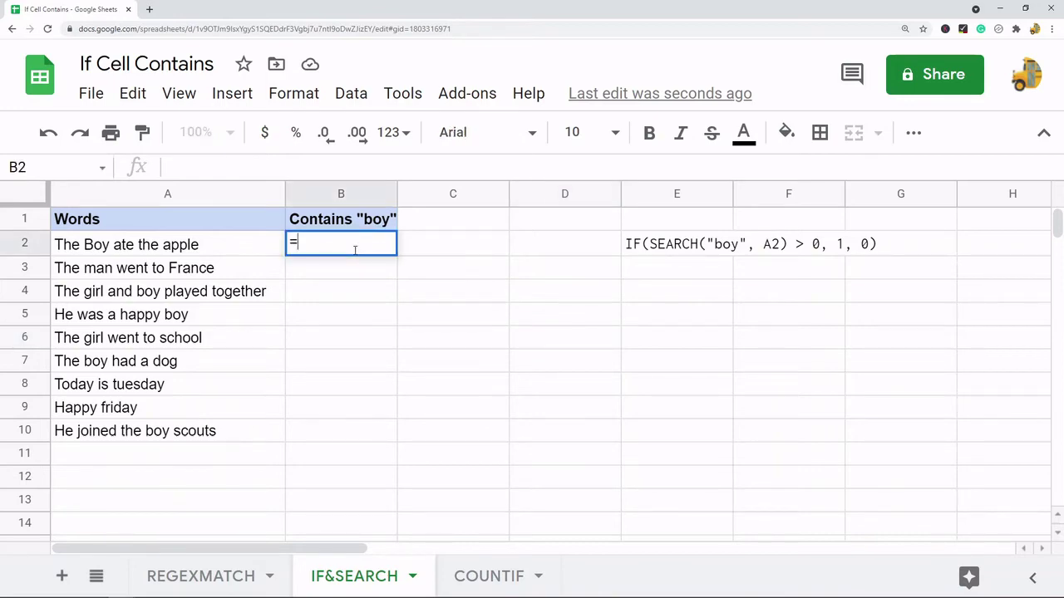
{"action": "type", "text": "IF"}
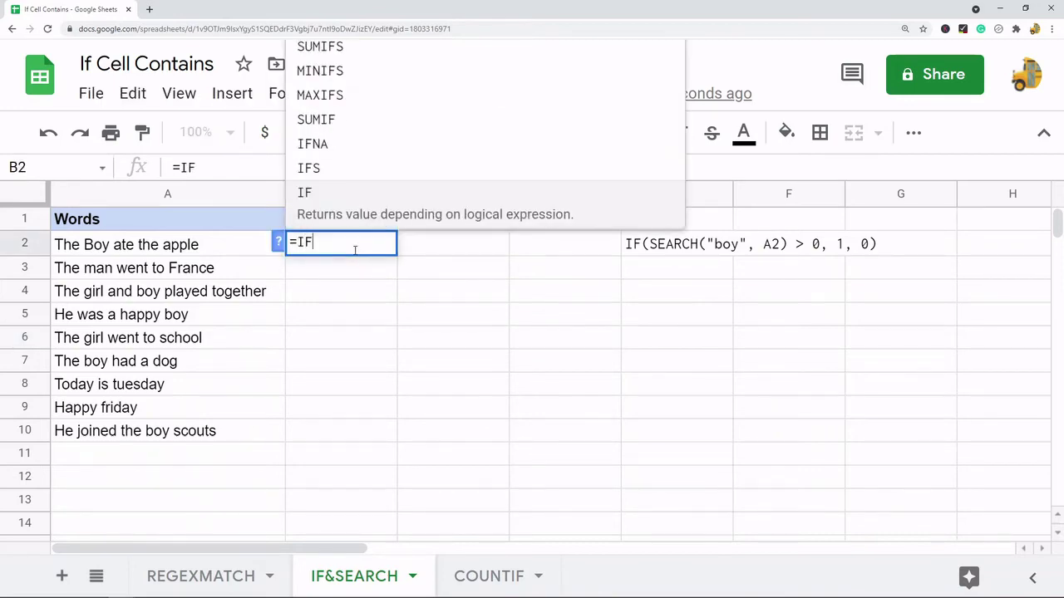
{"action": "type", "text": "(SEAR"}
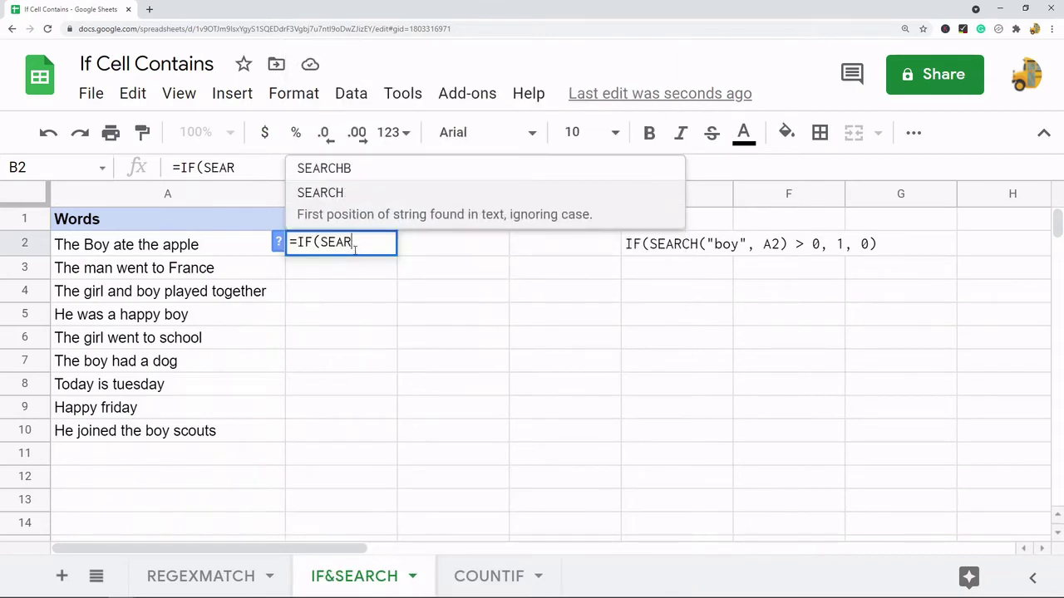
{"action": "type", "text": "CH(\"boy"}
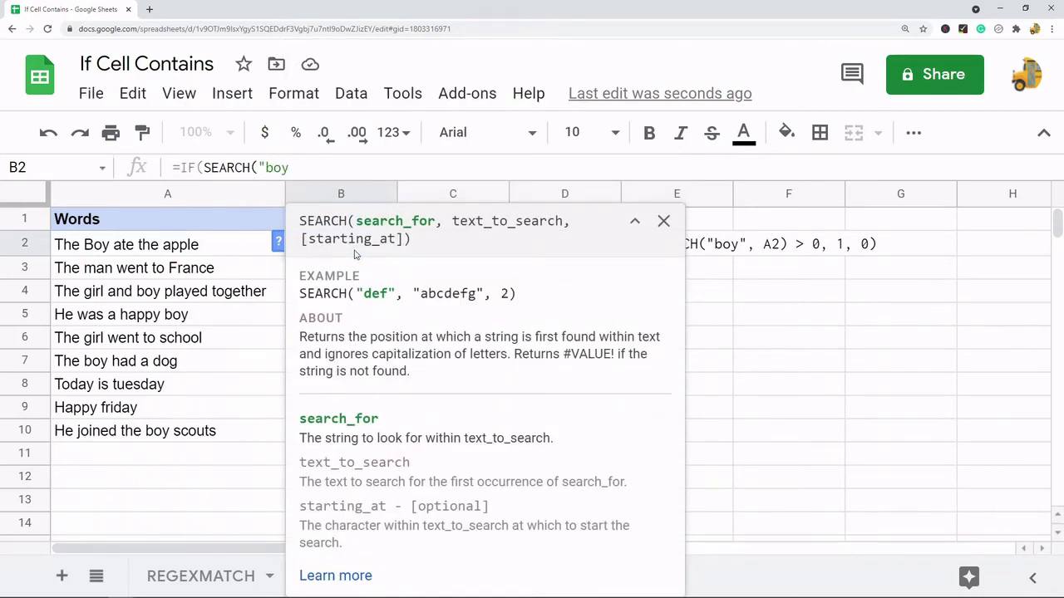
{"action": "type", "text": "\","}
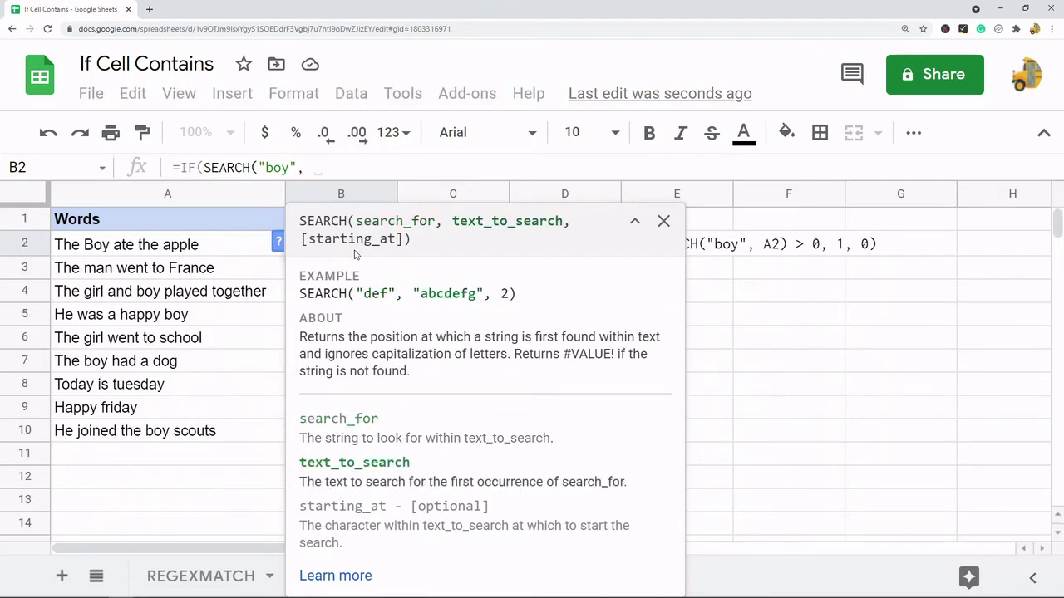
{"action": "left_click", "coordinate": [253, 238]}
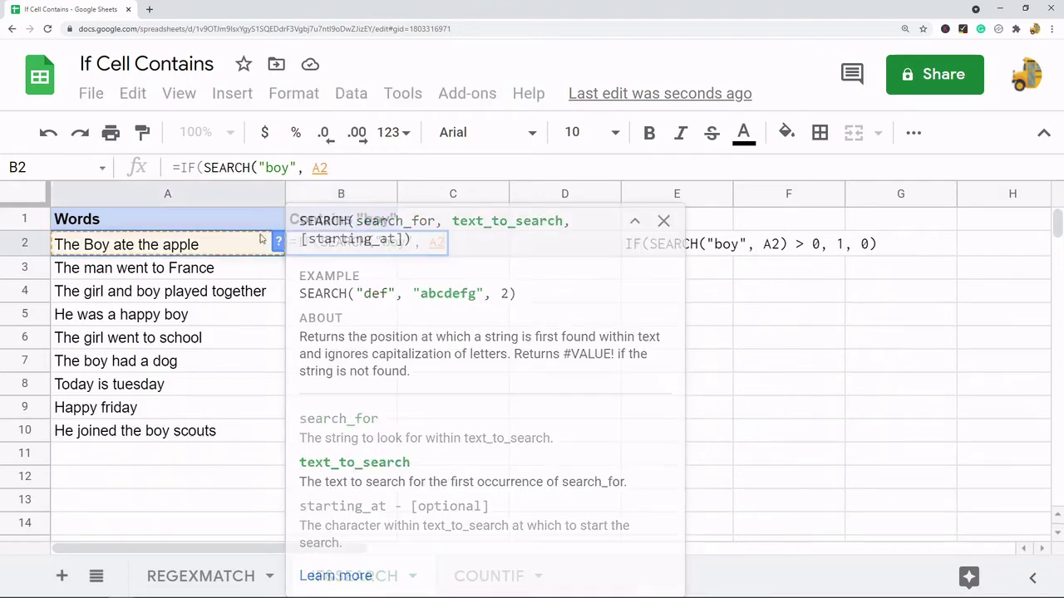
{"action": "left_click", "coordinate": [366, 167]}
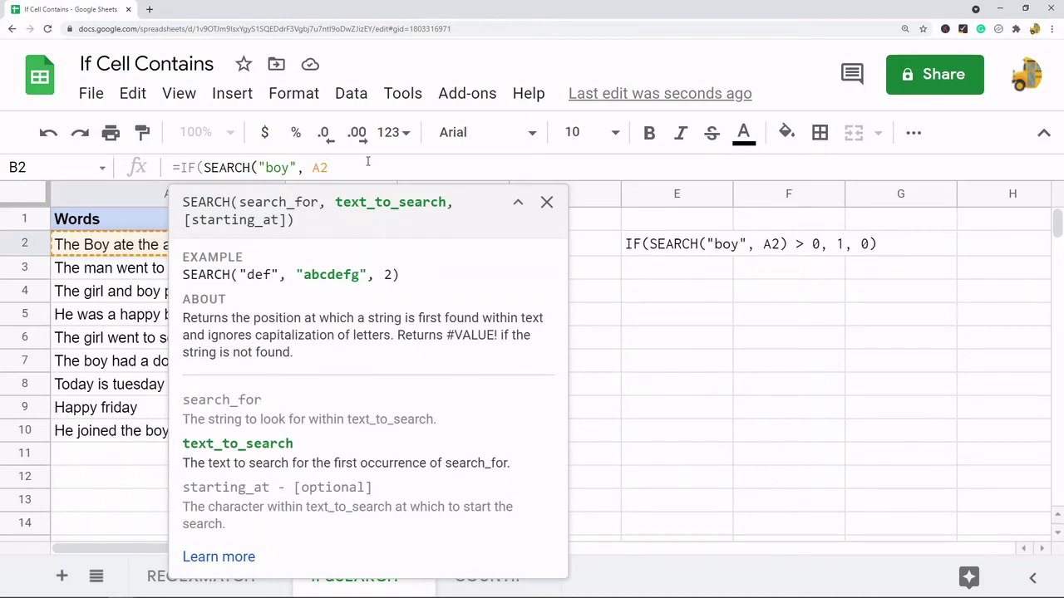
{"action": "type", "text": ") > "}
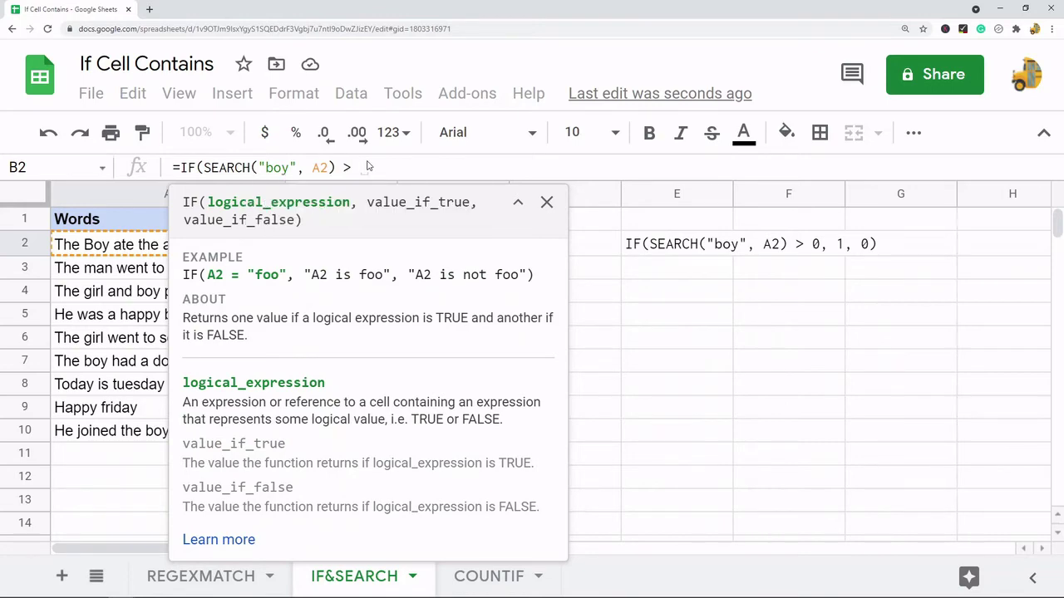
{"action": "type", "text": "0"}
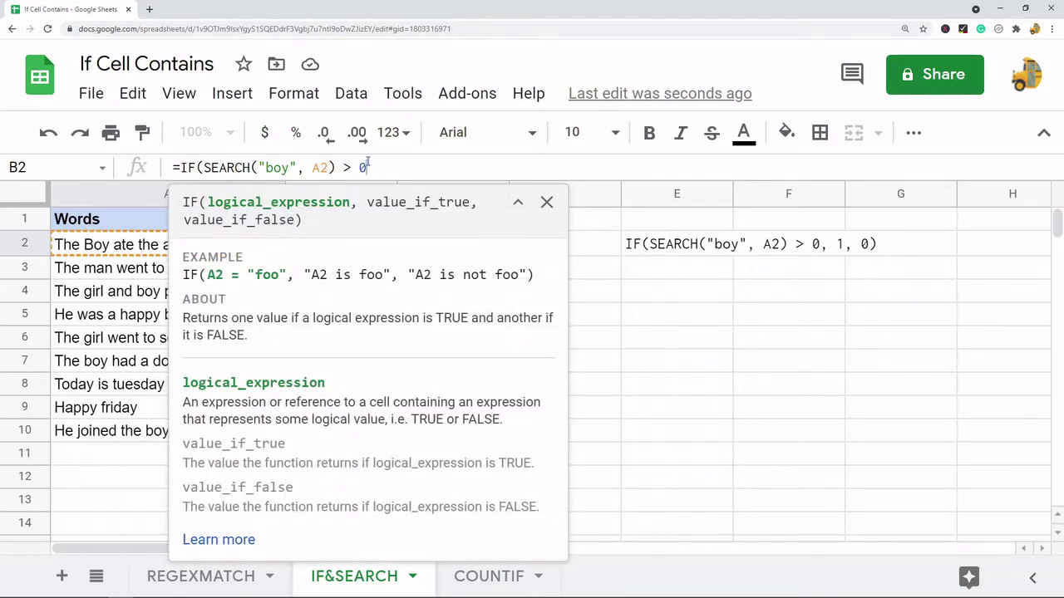
{"action": "type", "text": ","}
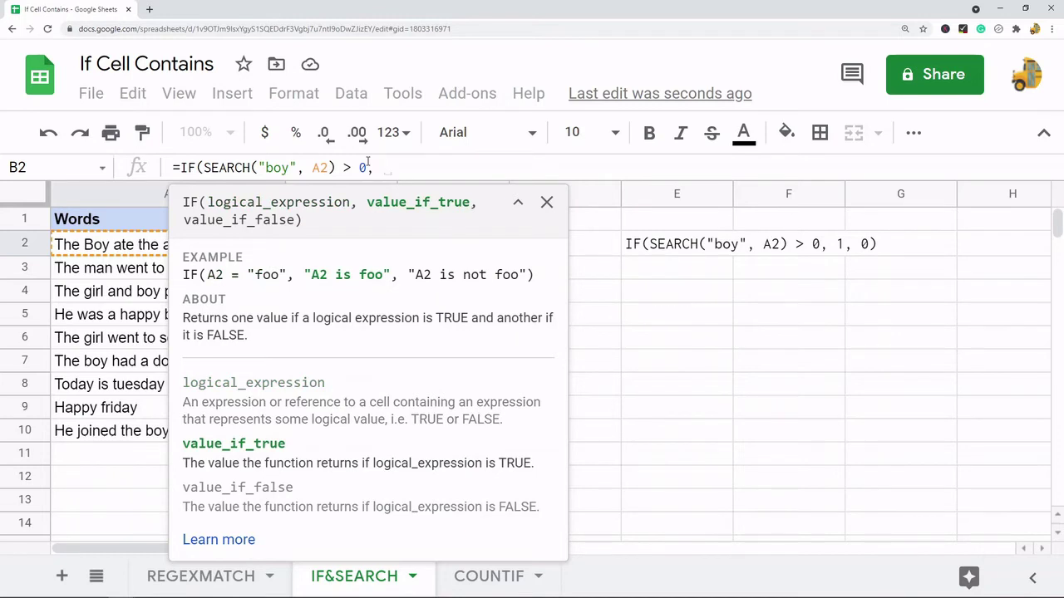
{"action": "type", "text": " 1,0)"}
{"action": "key", "text": "Return"}
Step: Copy the IF and SEARCH formula from B2 to B3:B10
{"action": "left_click_drag", "start_coordinate": [378, 245], "coordinate": [370, 431]}
{"action": "left_click", "coordinate": [373, 245]}
{"action": "key", "text": "ctrl+c"}
{"action": "left_click_drag", "start_coordinate": [342, 270], "coordinate": [332, 432]}
{"action": "key", "text": "ctrl+v"}
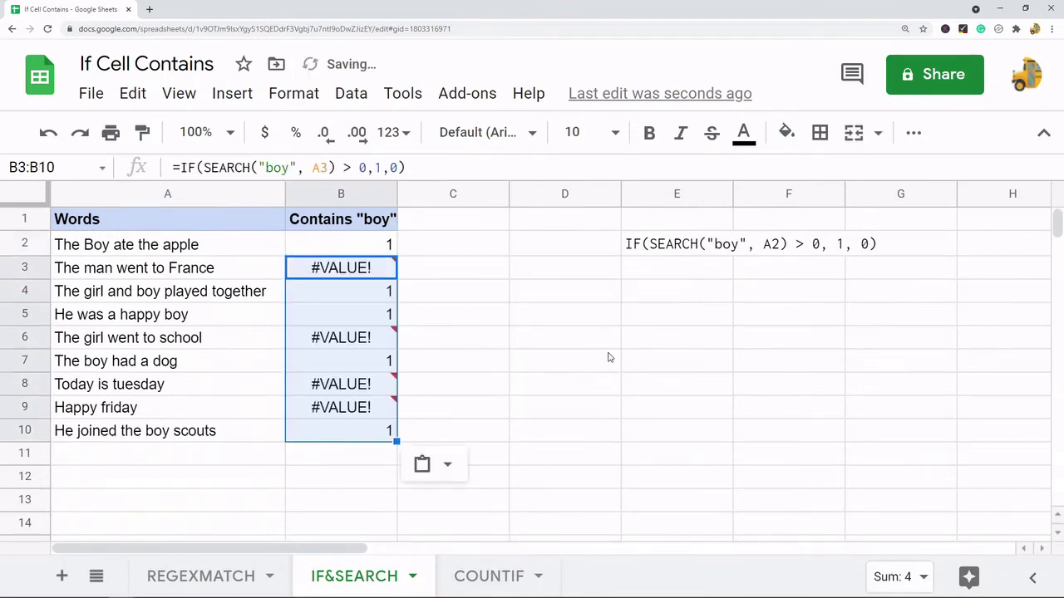
{"action": "left_click", "coordinate": [610, 358]}
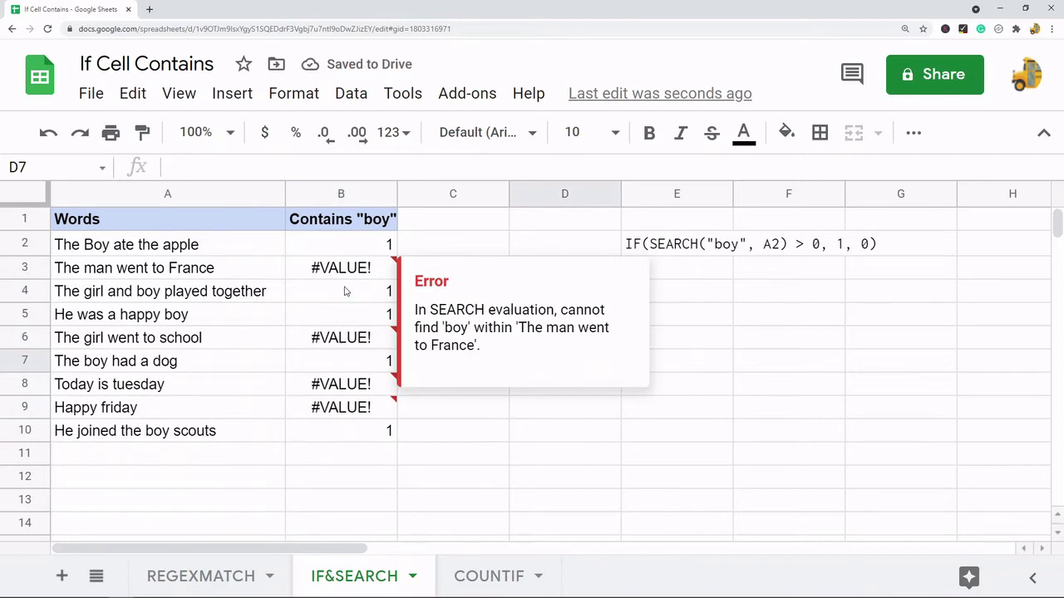
Step: Examine the result in B3 against its sentence, the formula in B2, and the sentence and result pairs in rows 2 and 10
{"action": "left_click", "coordinate": [340, 249]}
{"action": "left_click", "coordinate": [340, 271]}
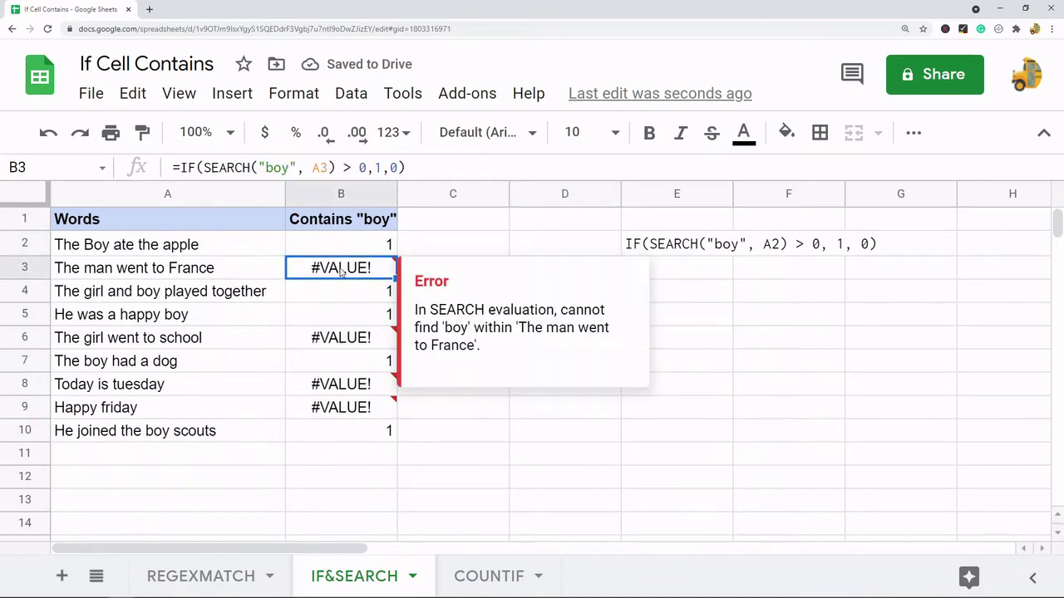
{"action": "left_click", "coordinate": [179, 271]}
{"action": "left_click", "coordinate": [367, 277], "text": "shift"}
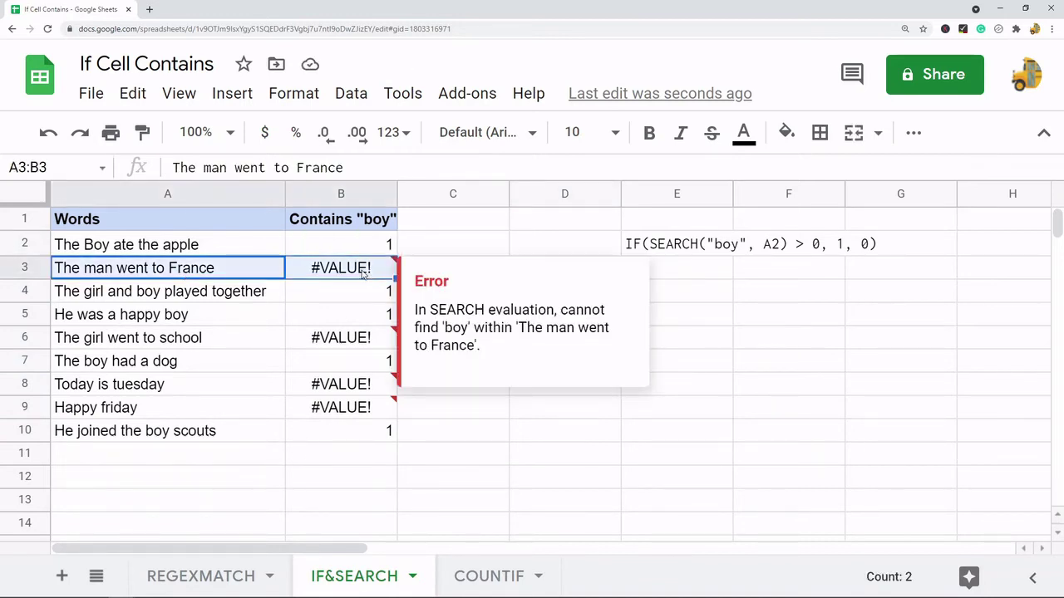
{"action": "left_click", "coordinate": [355, 268]}
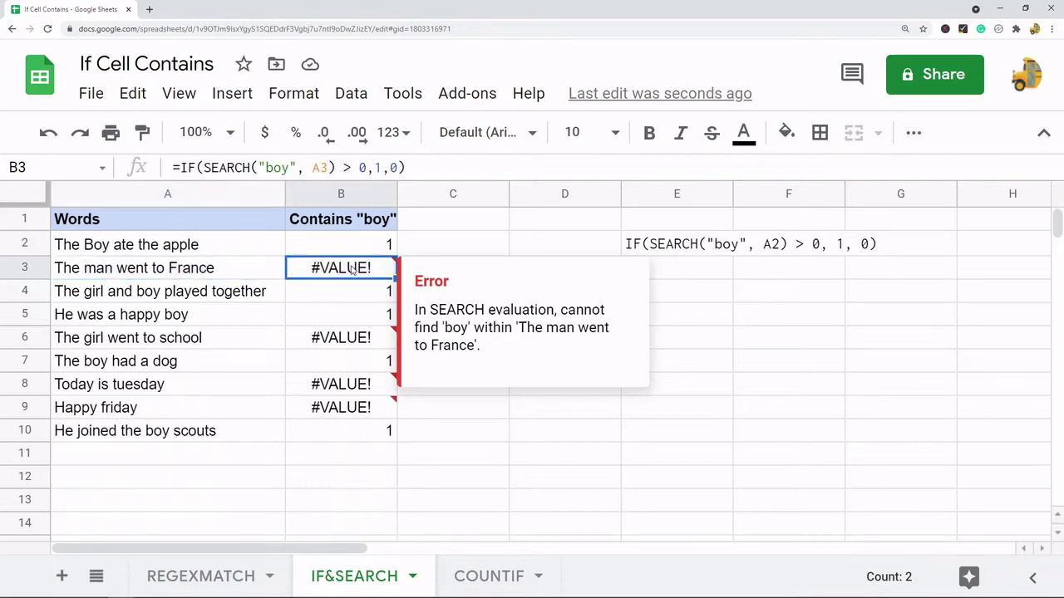
{"action": "left_click", "coordinate": [369, 249]}
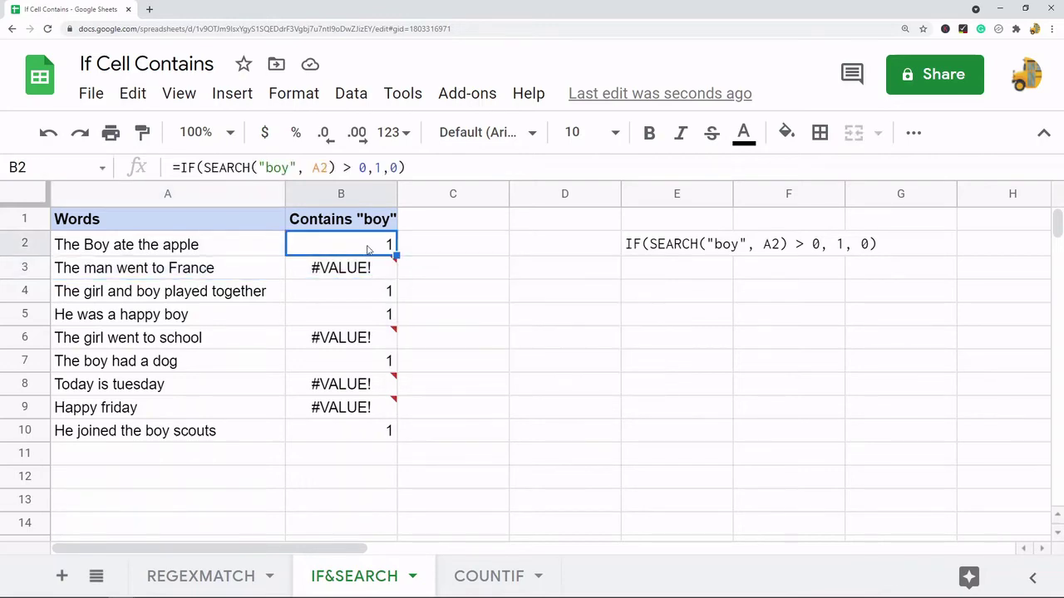
{"action": "left_click", "coordinate": [378, 168]}
{"action": "key", "text": "Escape"}
{"action": "left_click", "coordinate": [93, 250]}
{"action": "left_click", "coordinate": [363, 251]}
{"action": "left_click", "coordinate": [224, 433]}
{"action": "left_click", "coordinate": [369, 437]}
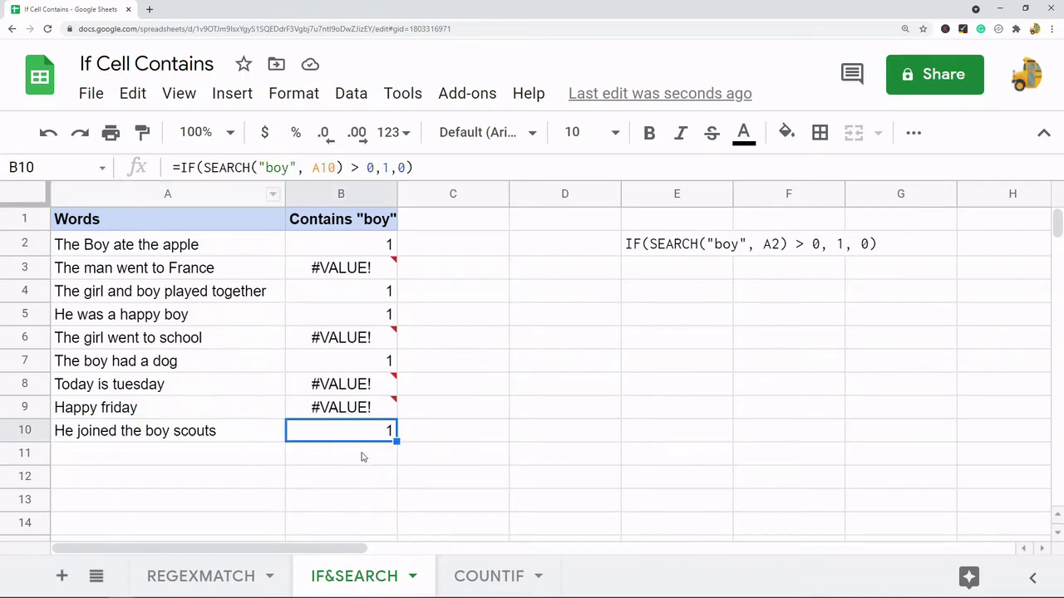
Step: Copy the IF and SEARCH formula from B10 to B11 and enter 34113 in A11
{"action": "key", "text": "ctrl+c"}
{"action": "left_click", "coordinate": [362, 458]}
{"action": "key", "text": "ctrl+v"}
{"action": "left_click", "coordinate": [227, 463]}
{"action": "type", "text": "34113"}
Step: Change the search text in the B11 formula to "1" so it reads =IF(SEARCH("1", A11) > 0,1,0)
{"action": "left_click", "coordinate": [344, 454]}
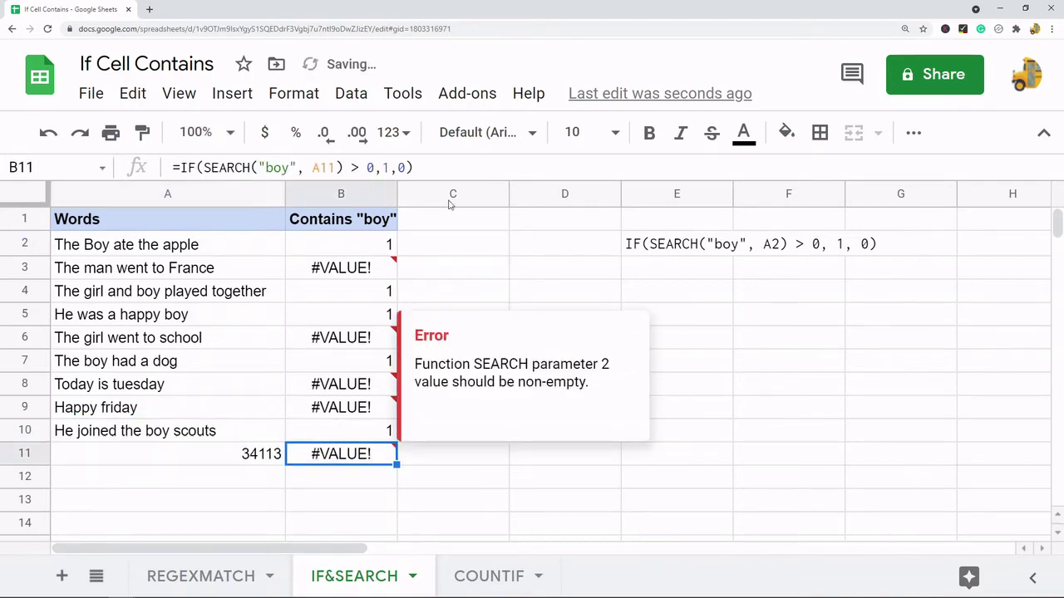
{"action": "double_click", "coordinate": [279, 167]}
{"action": "type", "text": "1"}
{"action": "key", "text": "Return"}
{"action": "left_click", "coordinate": [627, 437]}
{"action": "left_click", "coordinate": [354, 460]}
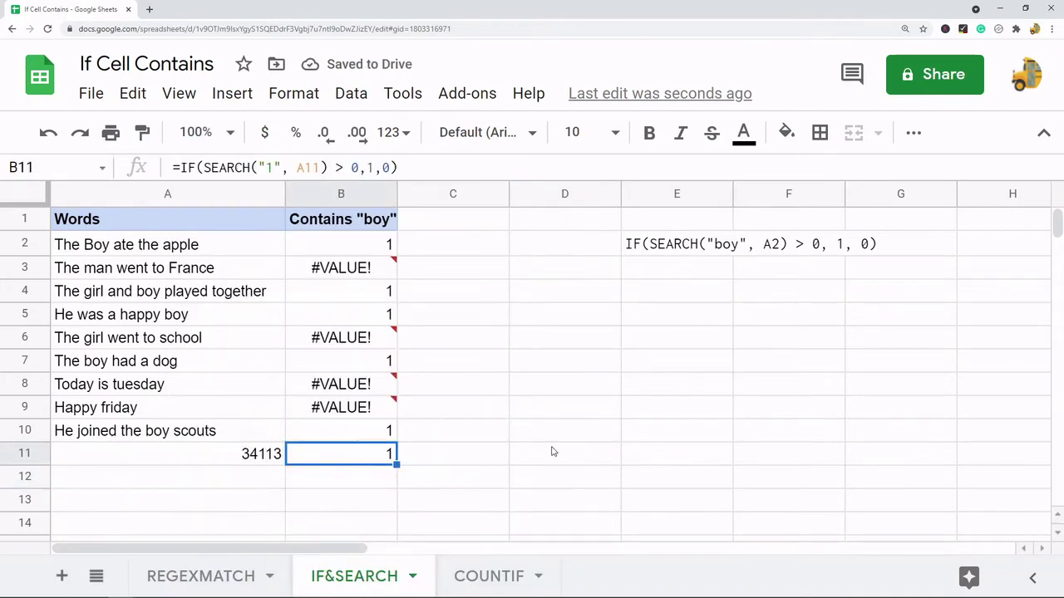
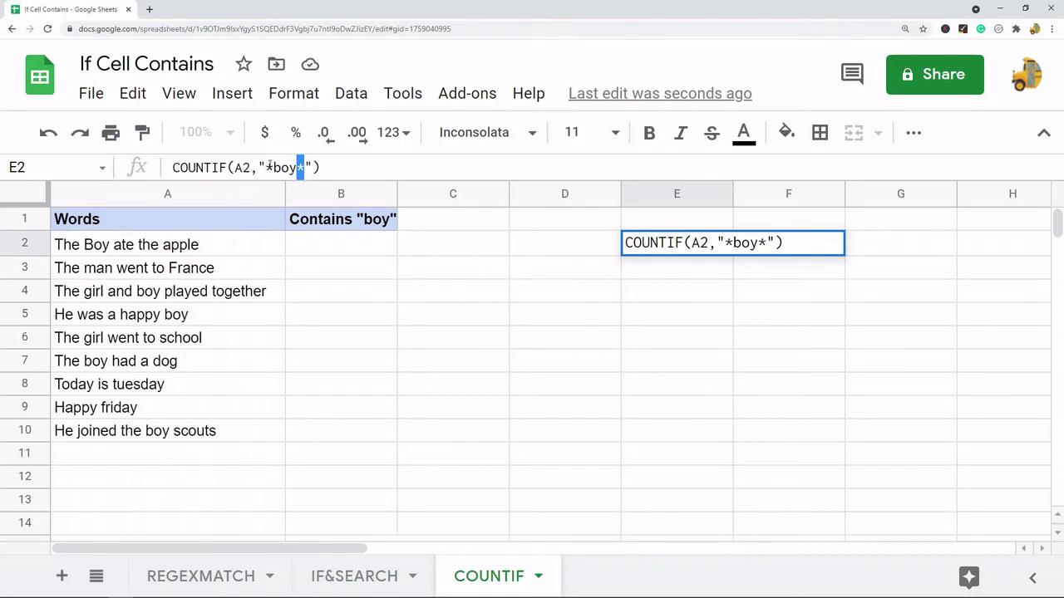
Step: On the COUNTIF sheet, examine the asterisks around boy in the E2 example formula and the sentence in A2
{"action": "left_click_drag", "start_coordinate": [274, 168], "coordinate": [265, 168]}
{"action": "left_click", "coordinate": [191, 248]}
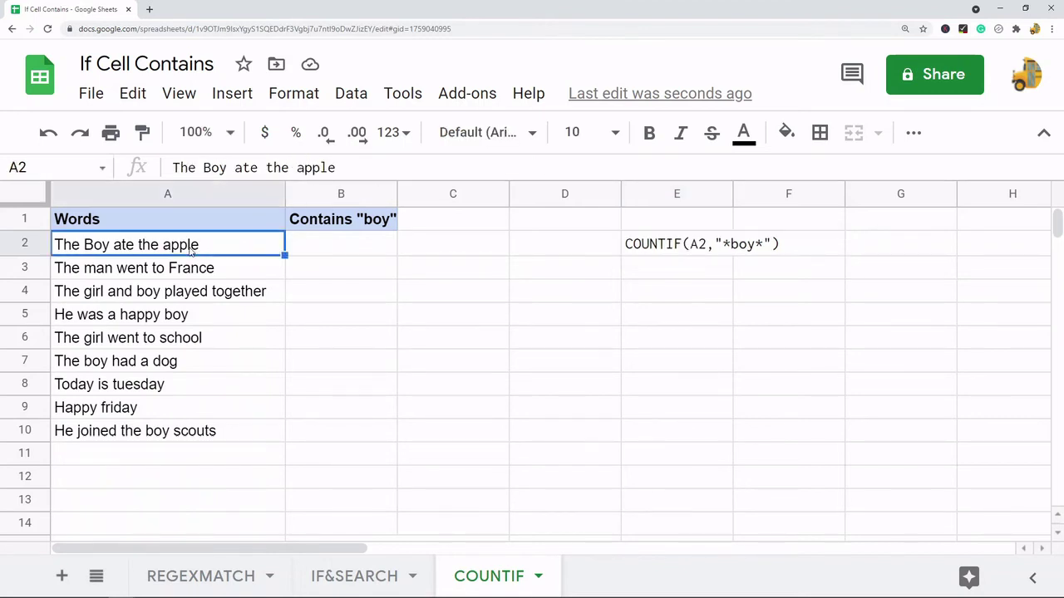
{"action": "left_click", "coordinate": [666, 253]}
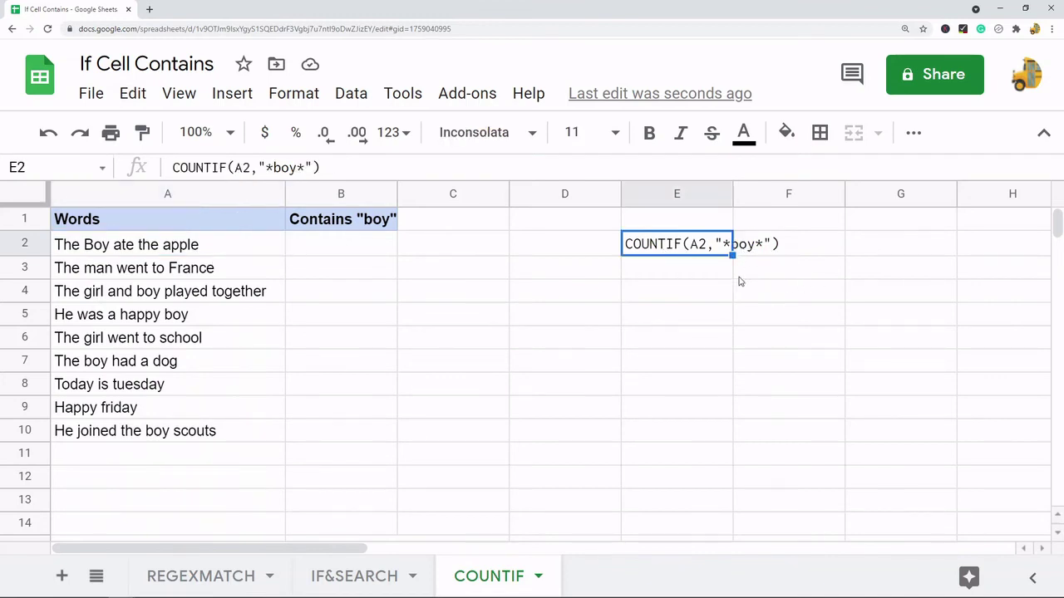
{"action": "left_click", "coordinate": [714, 313]}
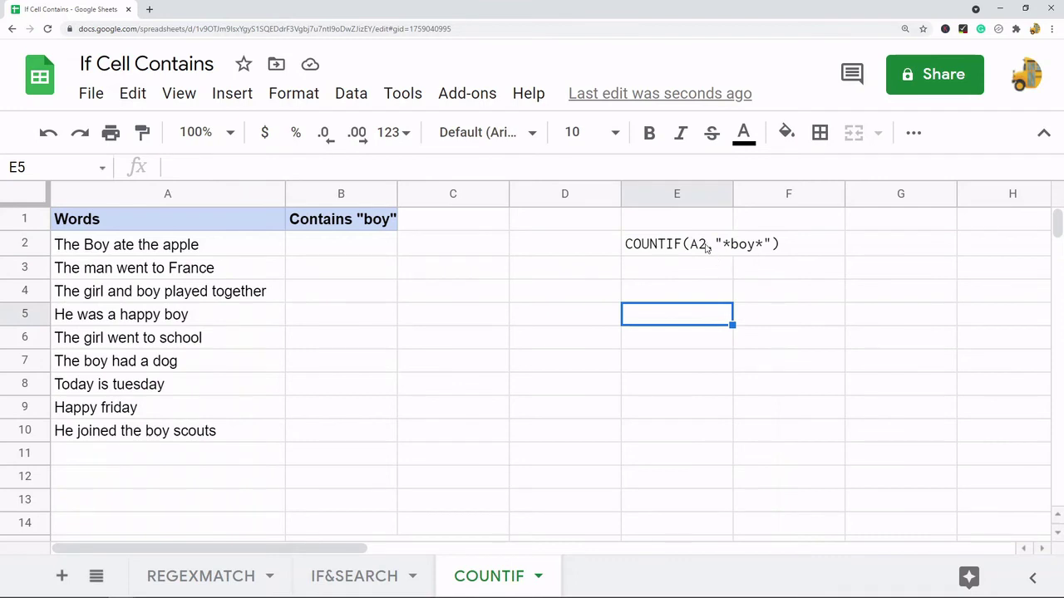
{"action": "left_click", "coordinate": [705, 247]}
{"action": "left_click_drag", "start_coordinate": [264, 168], "coordinate": [273, 168]}
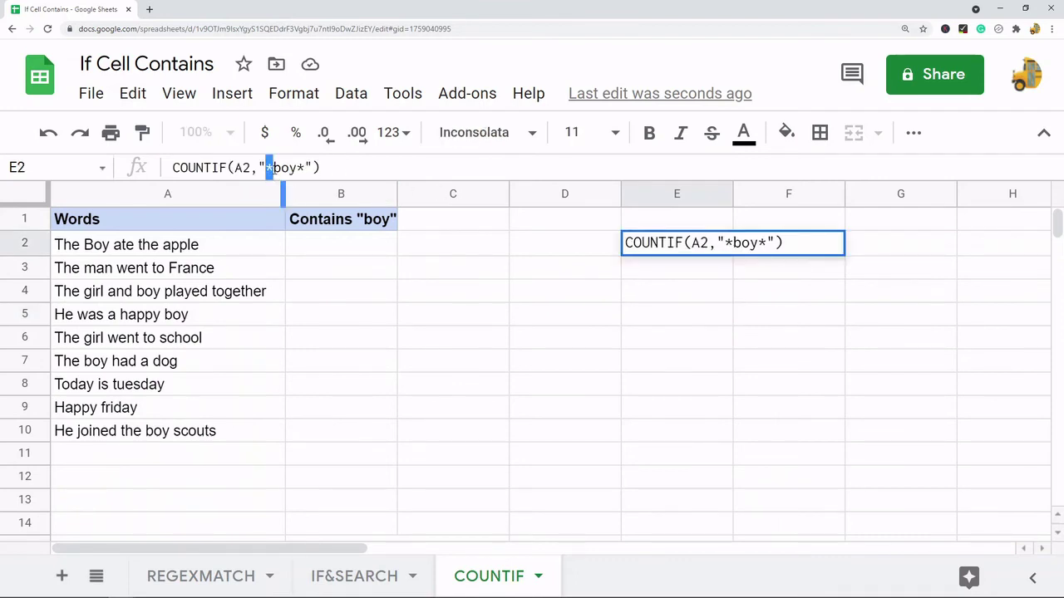
Step: Enter the formula =COUNTIF(A2,"*boy*") in cell B2
{"action": "left_click_drag", "start_coordinate": [297, 168], "coordinate": [305, 168]}
{"action": "left_click", "coordinate": [352, 245]}
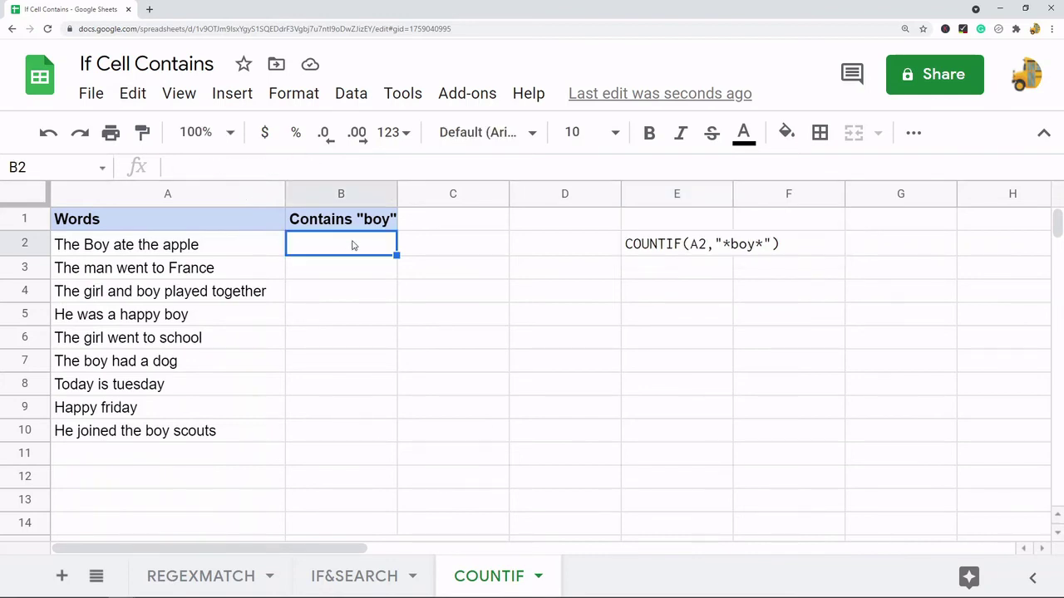
{"action": "type", "text": "=countif"}
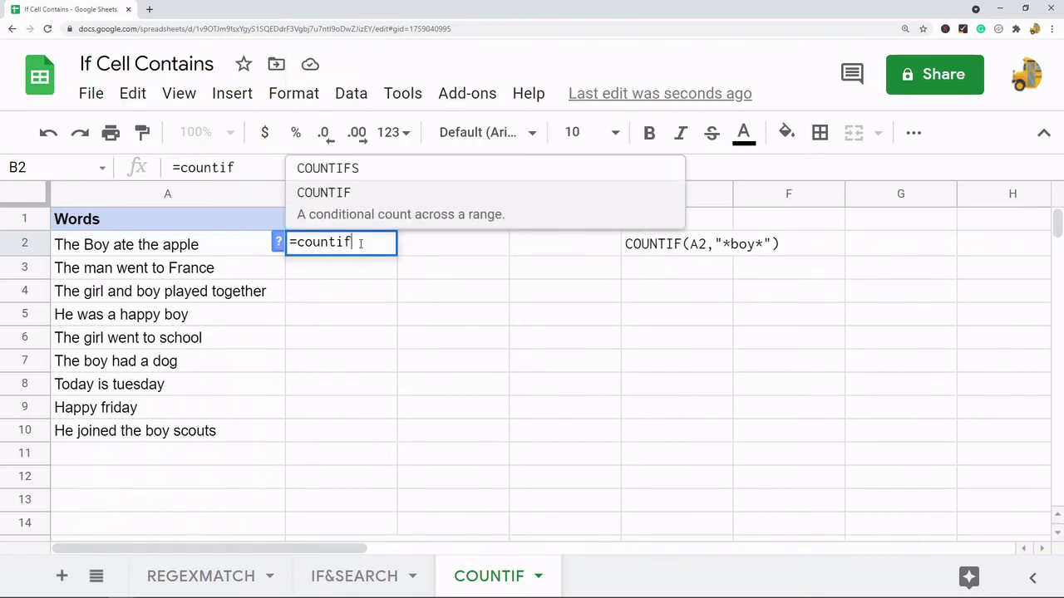
{"action": "key", "text": "Tab"}
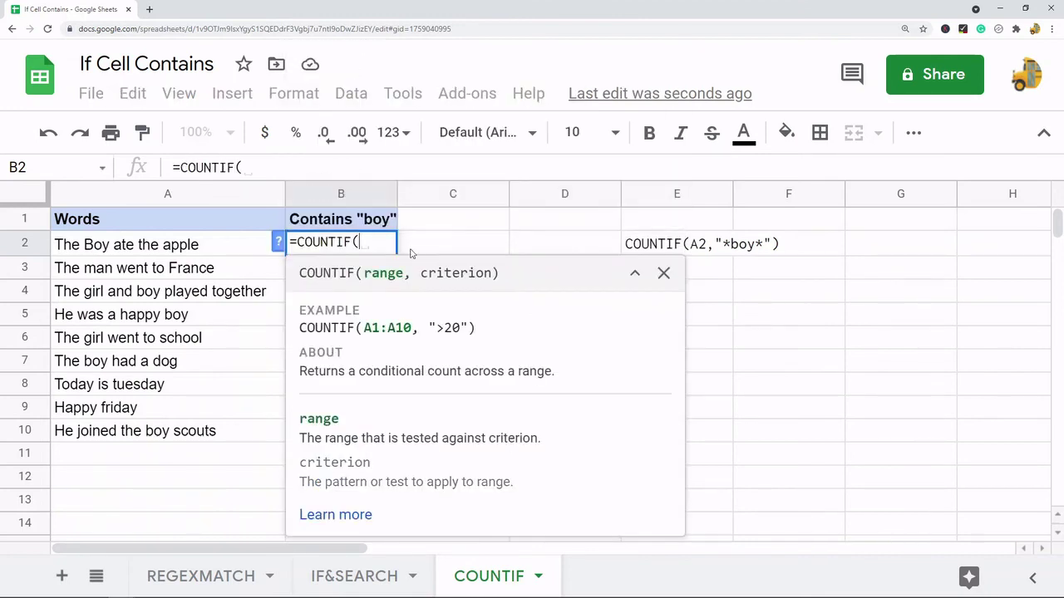
{"action": "left_click", "coordinate": [170, 249]}
{"action": "left_click", "coordinate": [272, 163]}
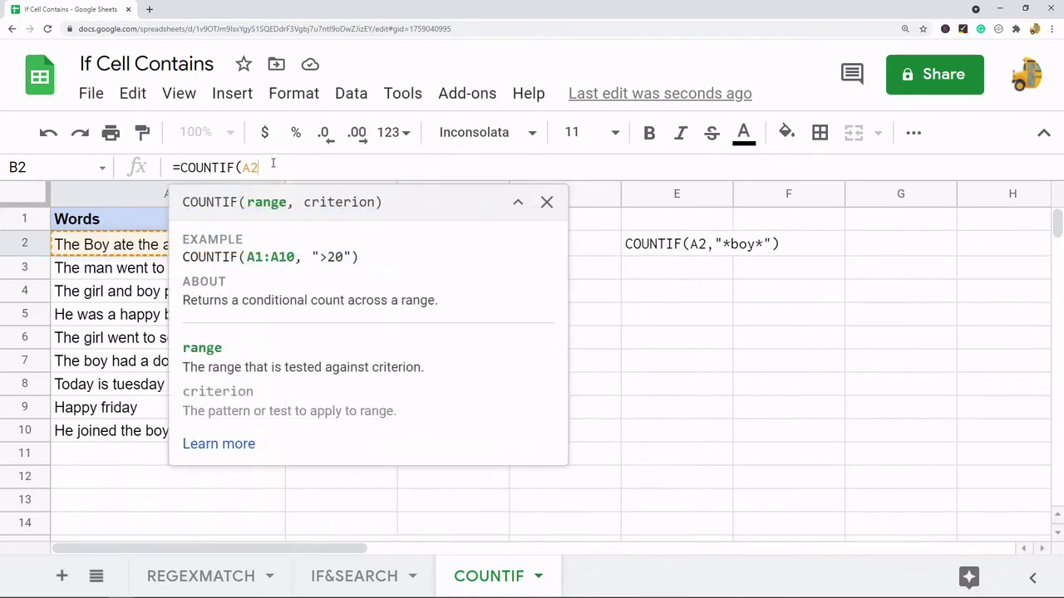
{"action": "type", "text": ",\""}
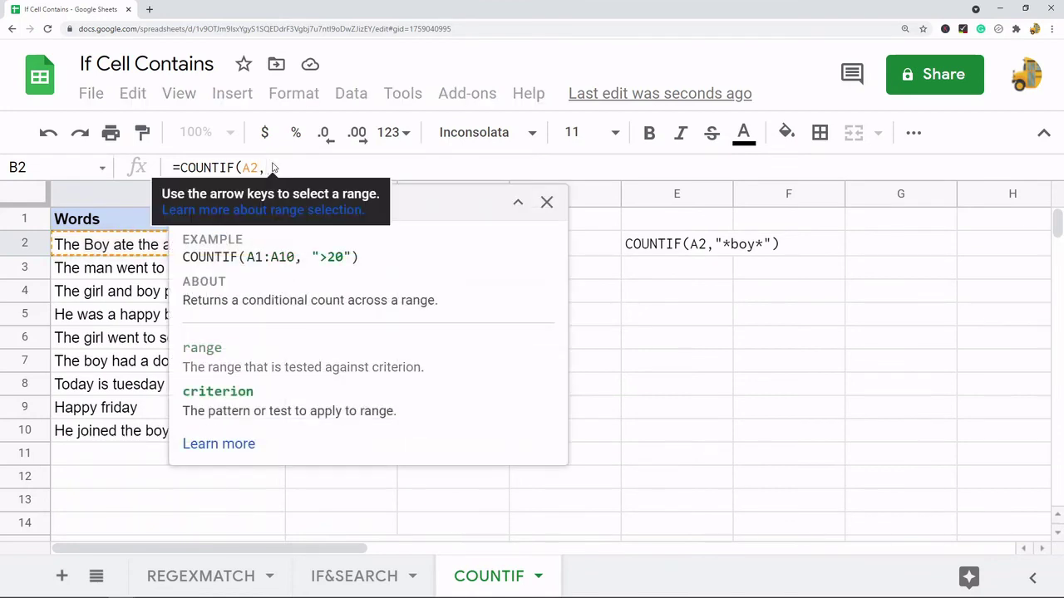
{"action": "type", "text": "*b"}
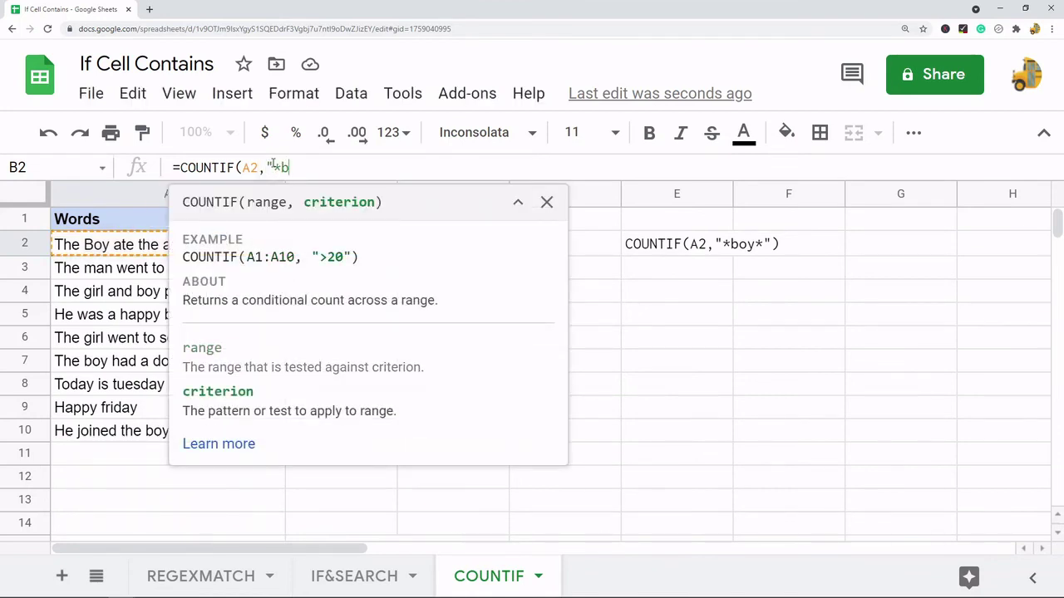
{"action": "type", "text": "oy*\")"}
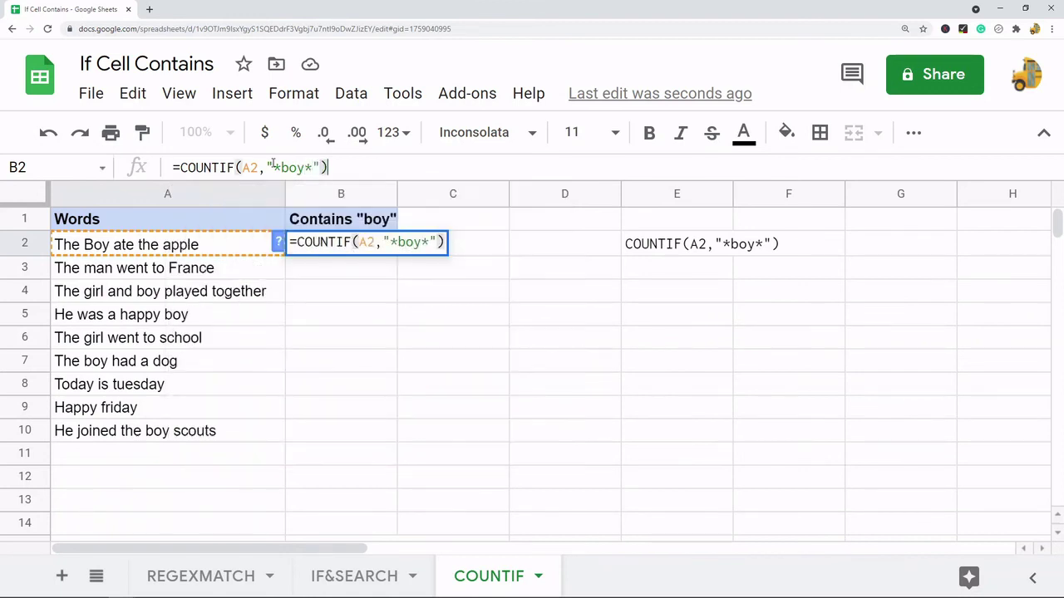
{"action": "key", "text": "Return"}
Step: Copy the COUNTIF formula from B2 into cells B3 through B10
{"action": "left_click", "coordinate": [333, 250]}
{"action": "key", "text": "ctrl+c"}
{"action": "left_click_drag", "start_coordinate": [330, 275], "coordinate": [335, 439]}
{"action": "key", "text": "ctrl+v"}
{"action": "left_click", "coordinate": [536, 364]}
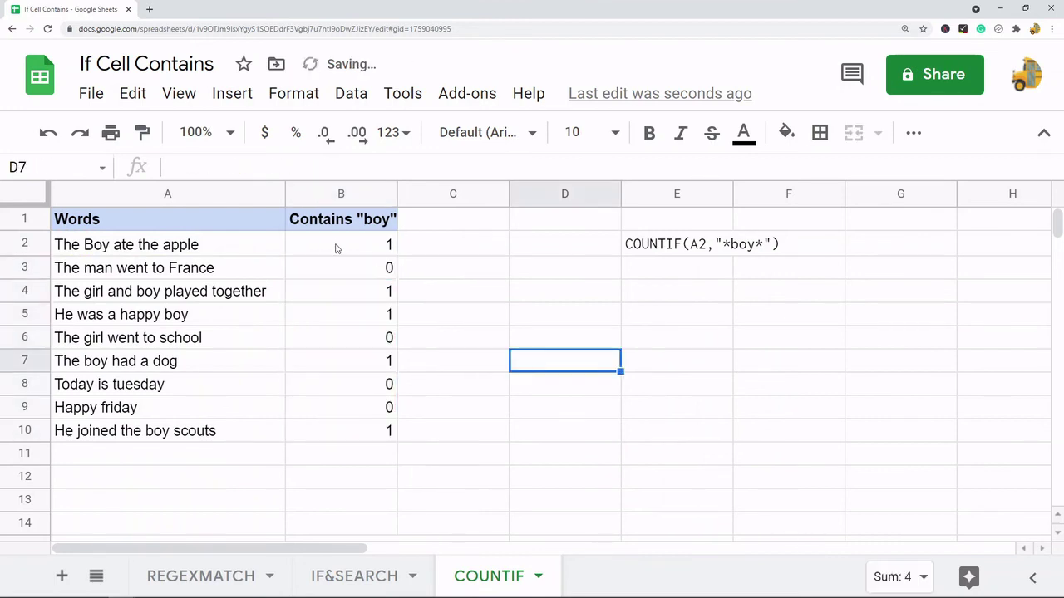
Step: Examine the sentence in A2 and compare the COUNTIF formulas and results in B2 and B3
{"action": "left_click", "coordinate": [129, 249]}
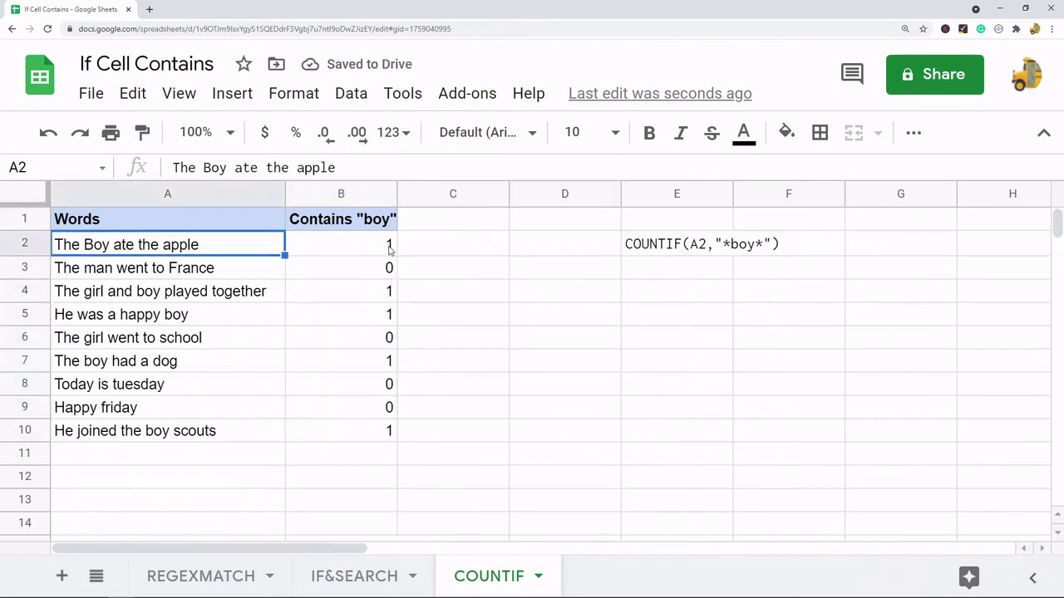
{"action": "left_click", "coordinate": [372, 241]}
{"action": "left_click", "coordinate": [378, 273]}
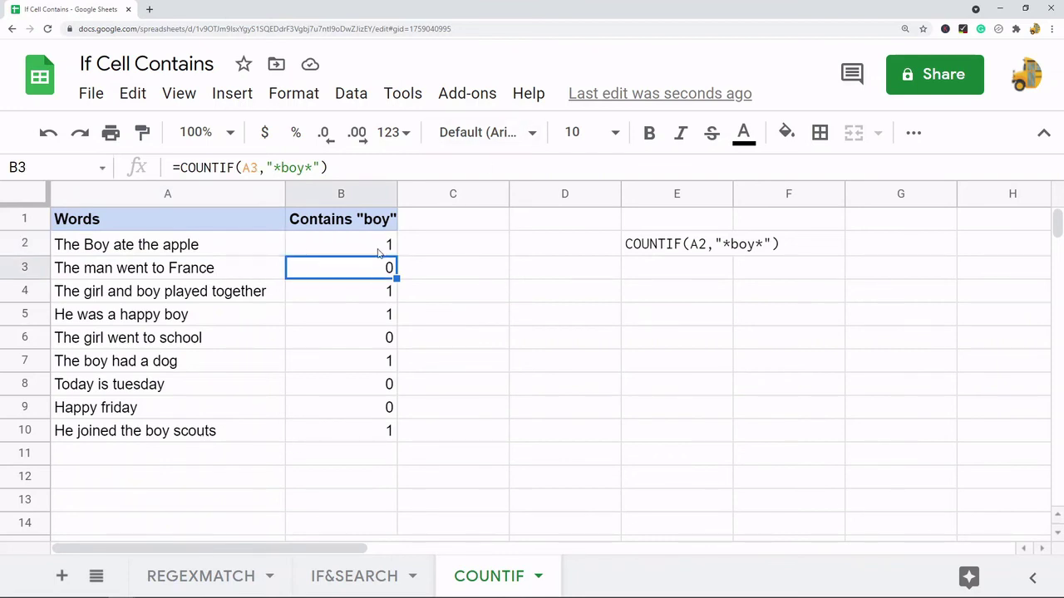
{"action": "left_click", "coordinate": [365, 249]}
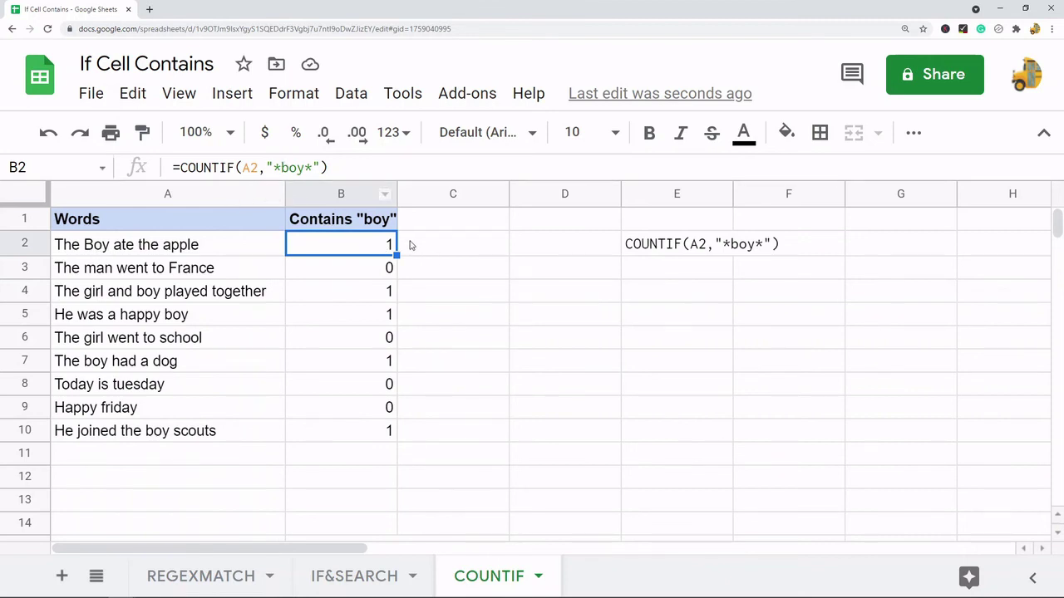
Step: Copy the COUNTIF formula from B10 to B11 and change its criterion so it reads =COUNTIF(A11,"*1*")
{"action": "left_click", "coordinate": [365, 434]}
{"action": "key", "text": "ctrl+c"}
{"action": "left_click", "coordinate": [366, 457]}
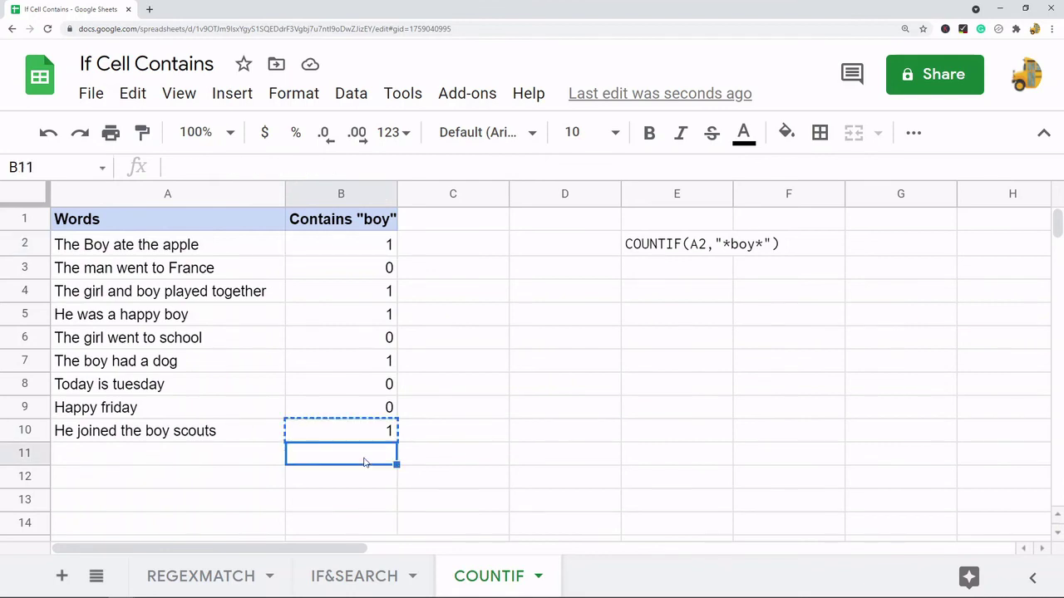
{"action": "key", "text": "ctrl+v"}
{"action": "left_click_drag", "start_coordinate": [289, 167], "coordinate": [308, 167]}
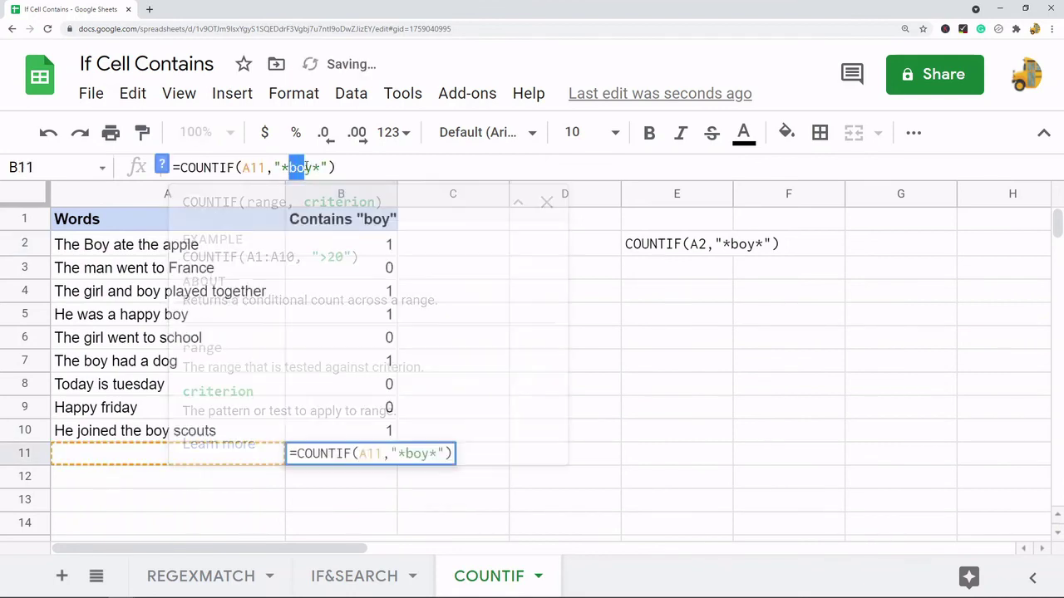
{"action": "type", "text": "b"}
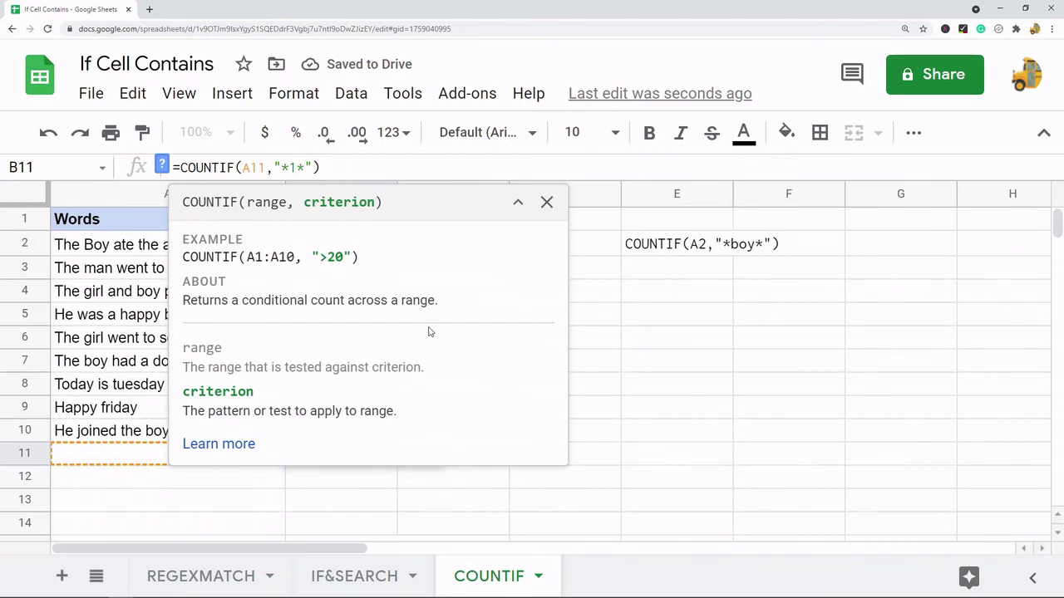
{"action": "key", "text": "Return"}
Step: Enter 1341 in A11 and check the result in B11
{"action": "left_click", "coordinate": [177, 465]}
{"action": "type", "text": "134"}
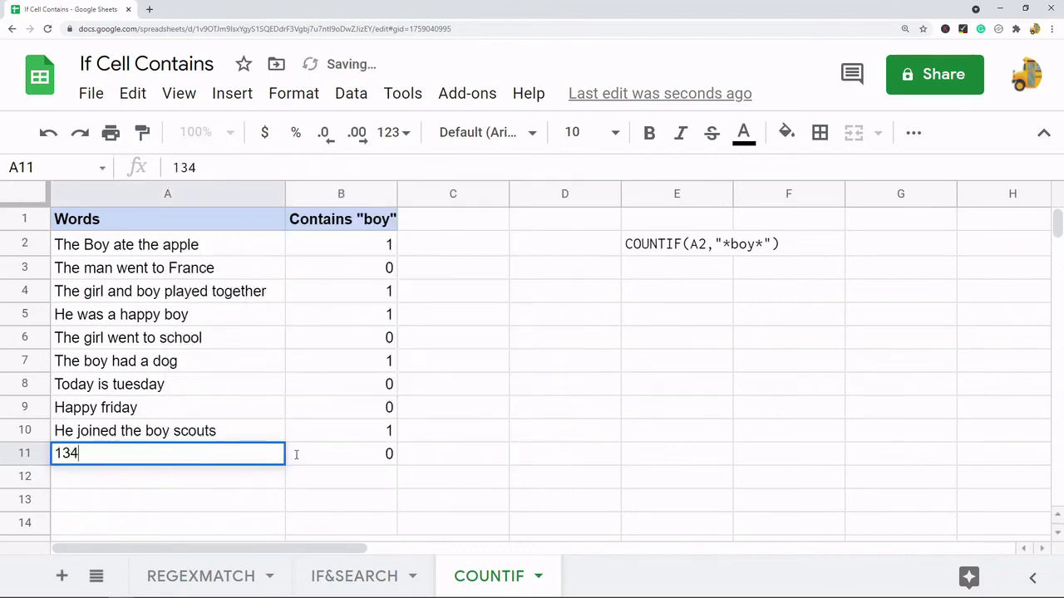
{"action": "type", "text": "1"}
{"action": "left_click", "coordinate": [536, 437]}
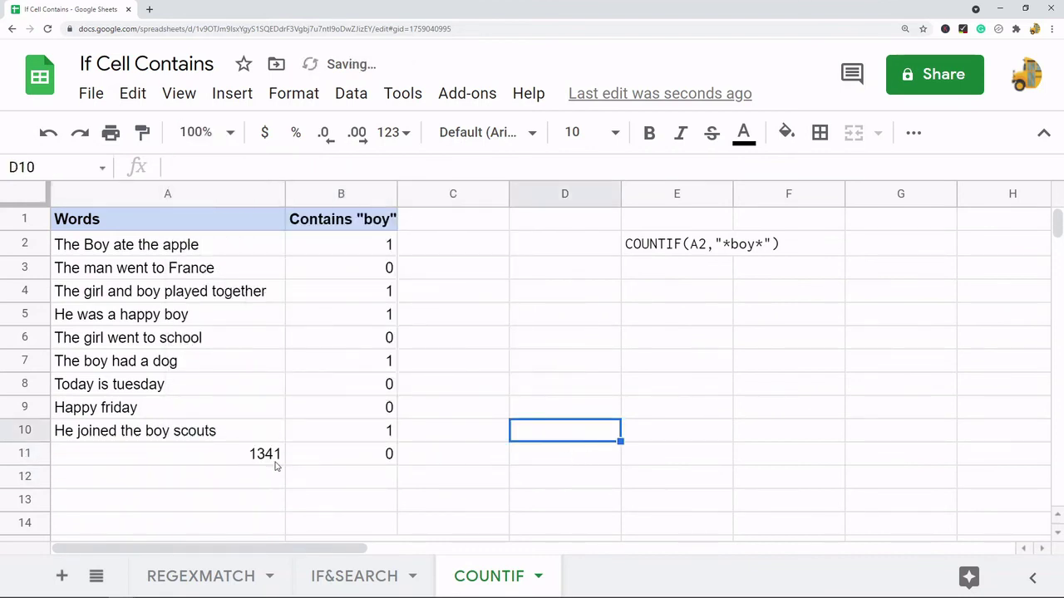
{"action": "left_click", "coordinate": [364, 460]}
Step: Format A11 as plain text, then check the B11 result and the example formula in E2
{"action": "left_click", "coordinate": [256, 458]}
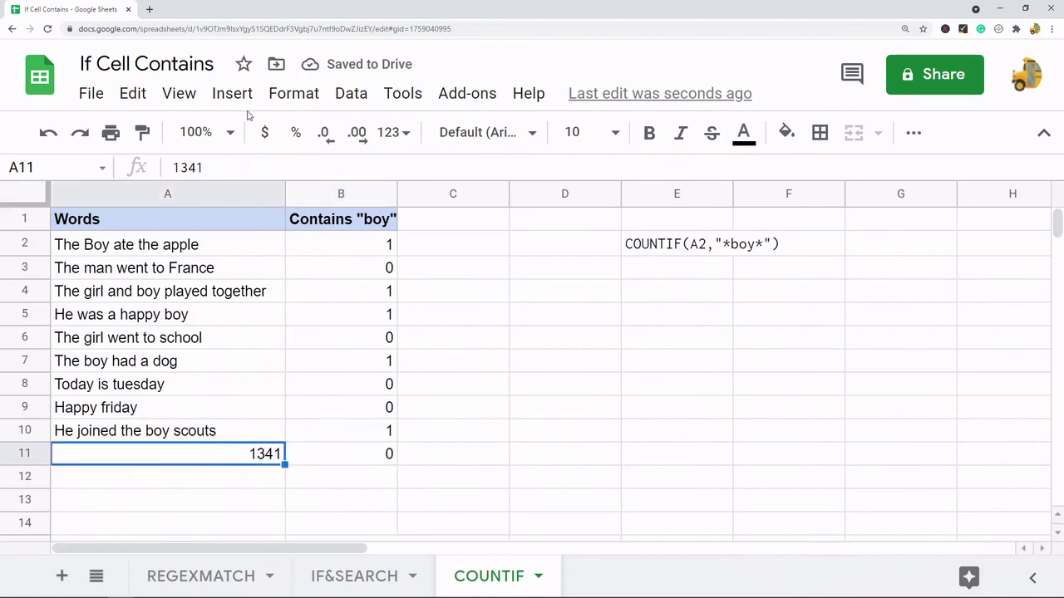
{"action": "left_click", "coordinate": [310, 97]}
{"action": "mouse_move", "coordinate": [380, 191]}
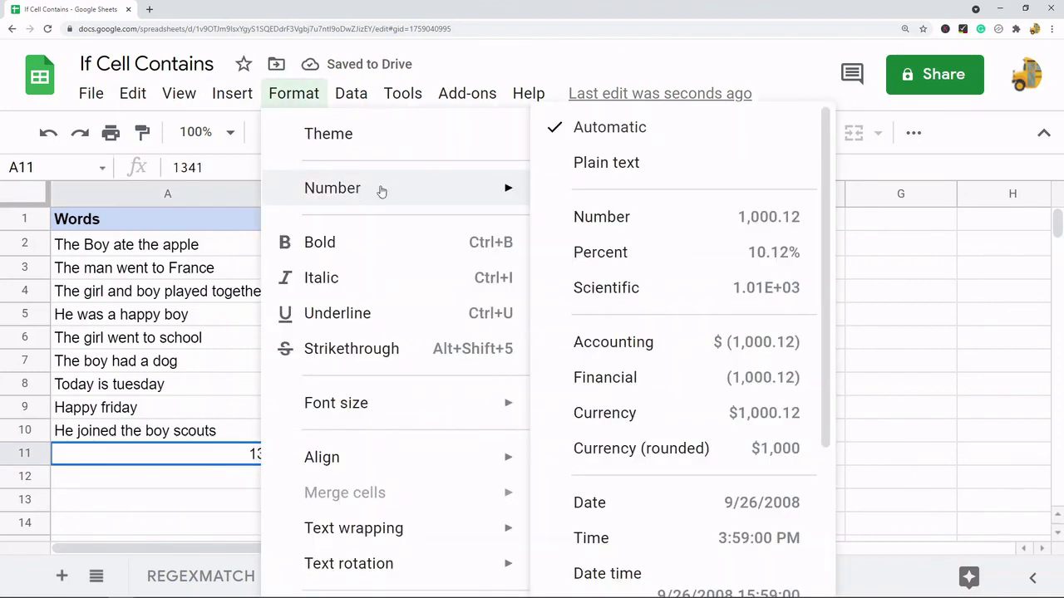
{"action": "left_click", "coordinate": [624, 163]}
{"action": "left_click", "coordinate": [341, 459]}
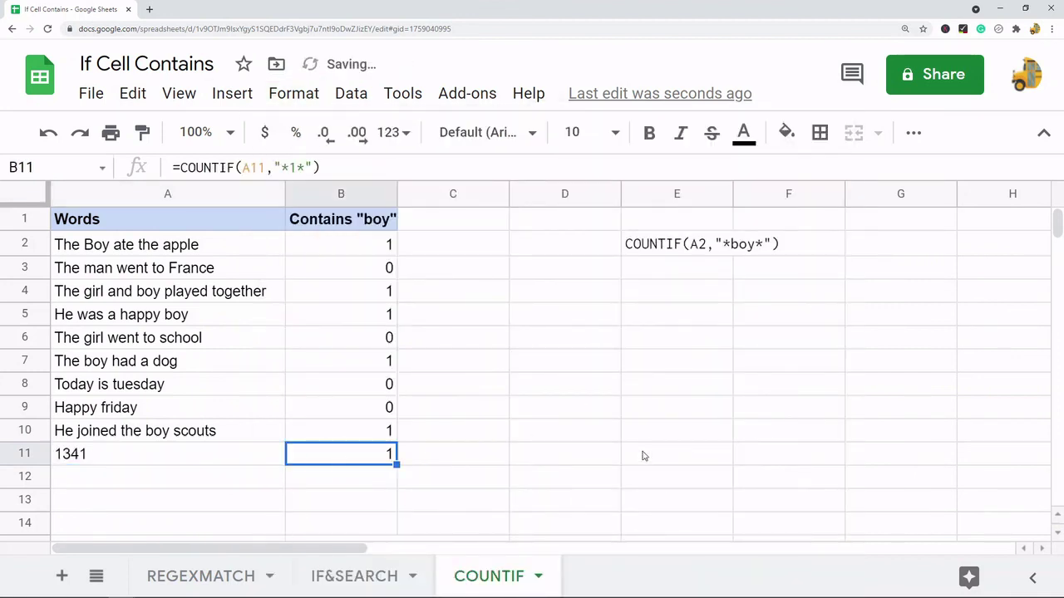
{"action": "left_click", "coordinate": [610, 398]}
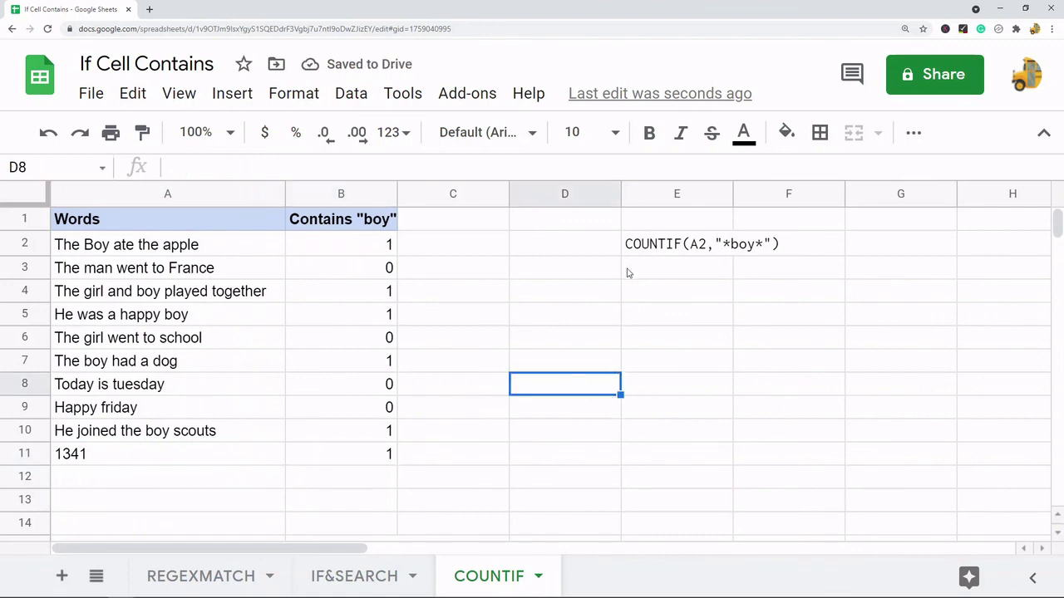
{"action": "left_click", "coordinate": [645, 251]}
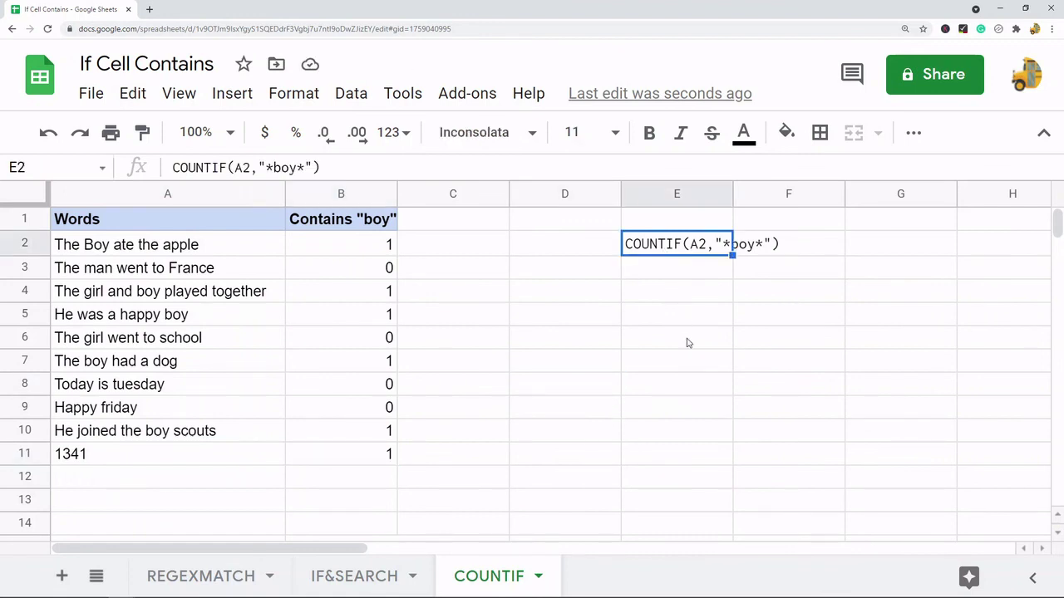